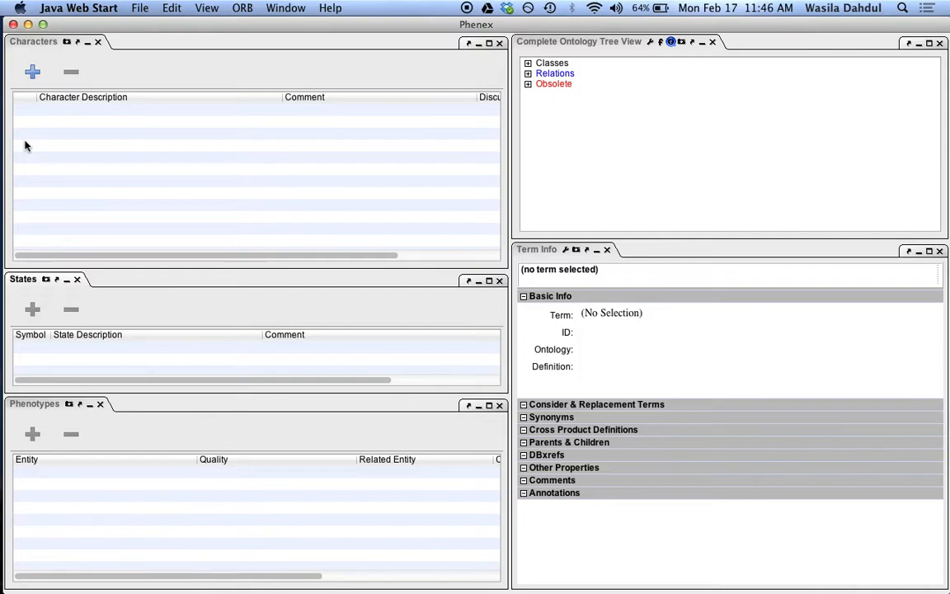
# Add a new character with the description "Antorbital".
pyautogui.click(33, 70)
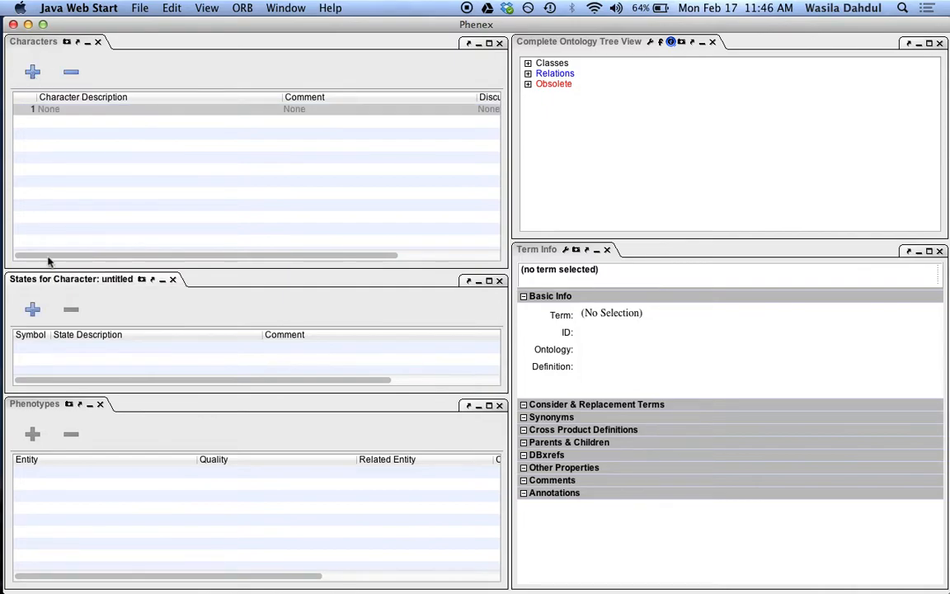
pyautogui.doubleClick(66, 111)
pyautogui.write('Antorbital')
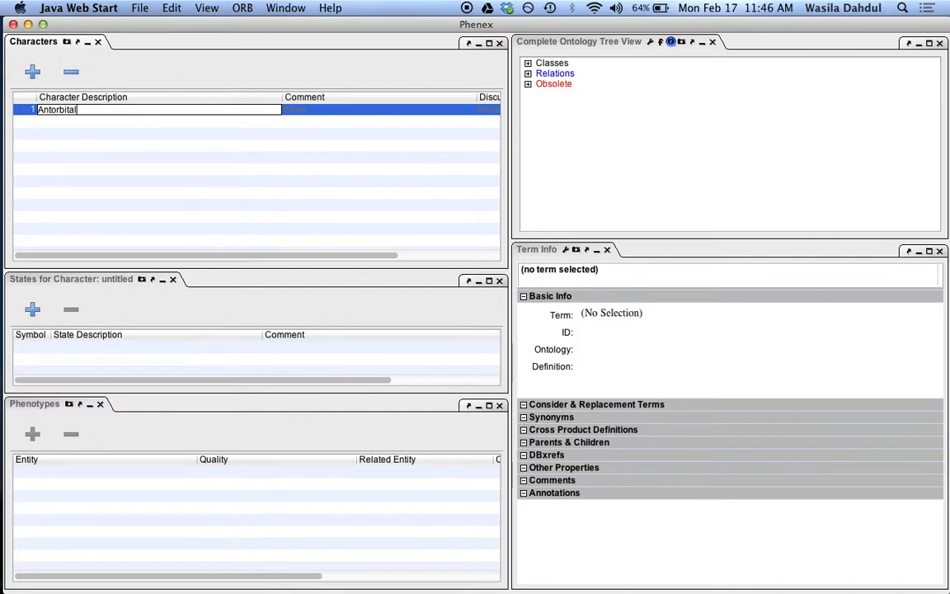
pyautogui.press('Return')
# Add a state to the Antorbital character with symbol 0 and description "triangular".
pyautogui.click(32, 309)
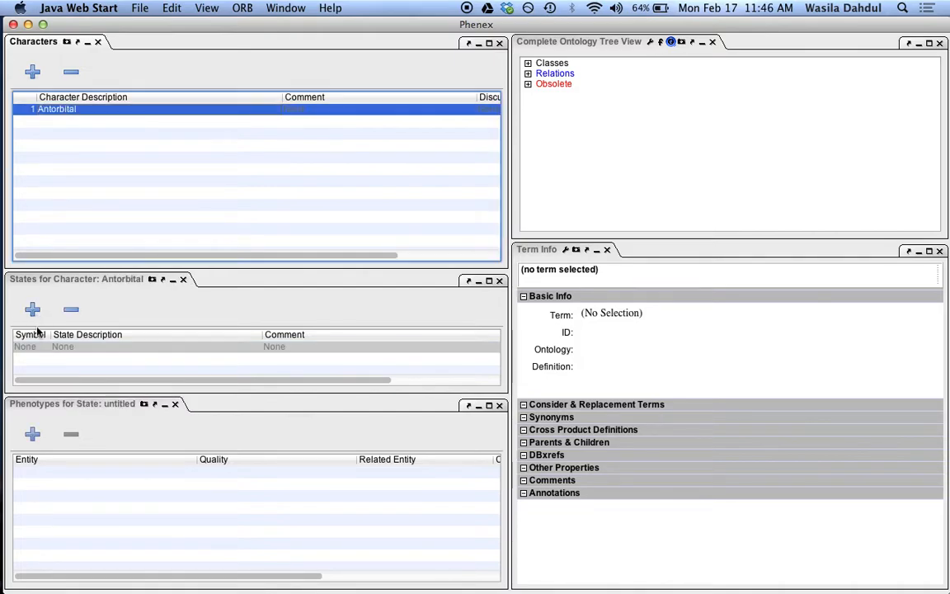
pyautogui.doubleClick(44, 347)
pyautogui.write('0')
pyautogui.press('Return')
pyautogui.doubleClick(82, 347)
pyautogui.write('triangular')
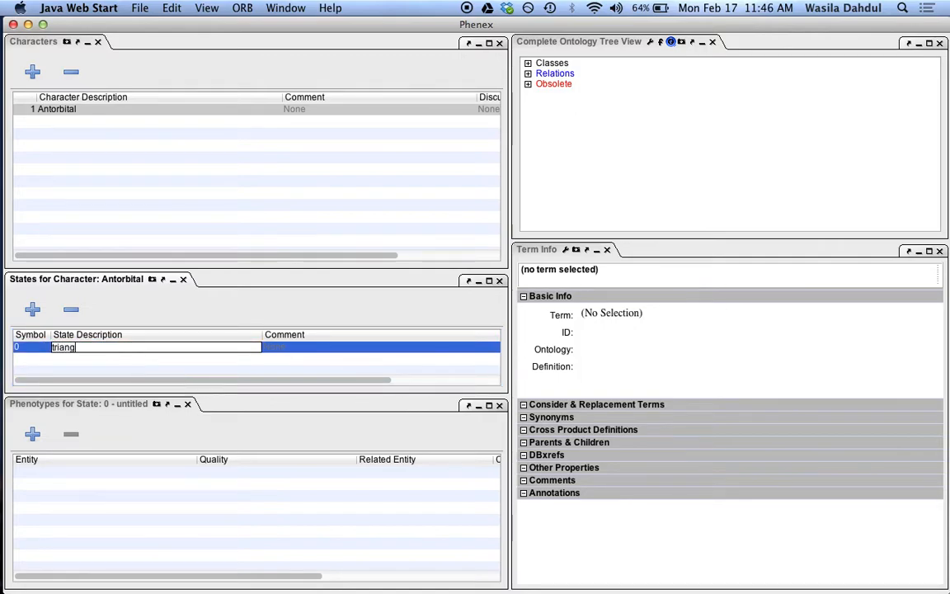
pyautogui.press('Return')
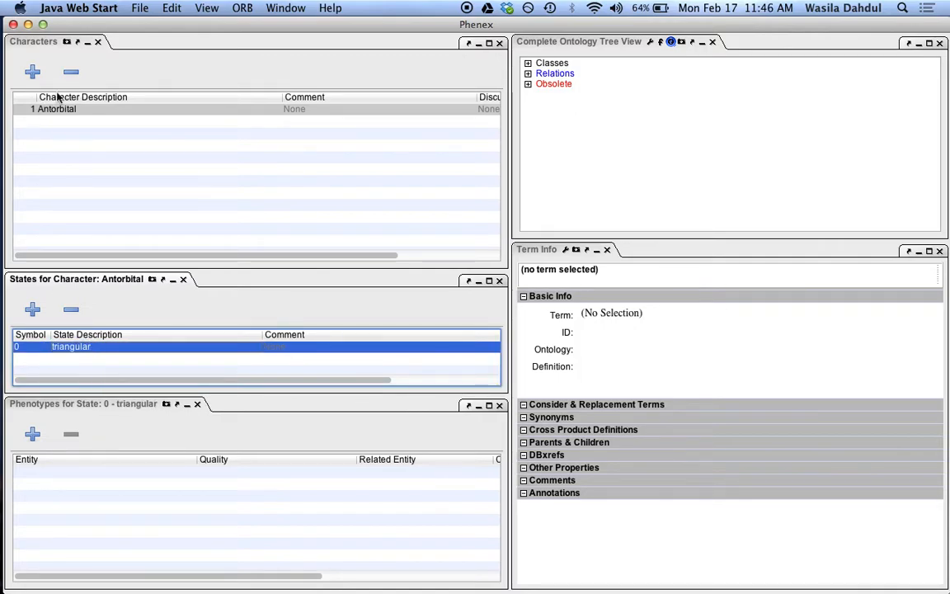
# Save the data file as sample2.xml in the Phenex sample files folder.
pyautogui.click(145, 9)
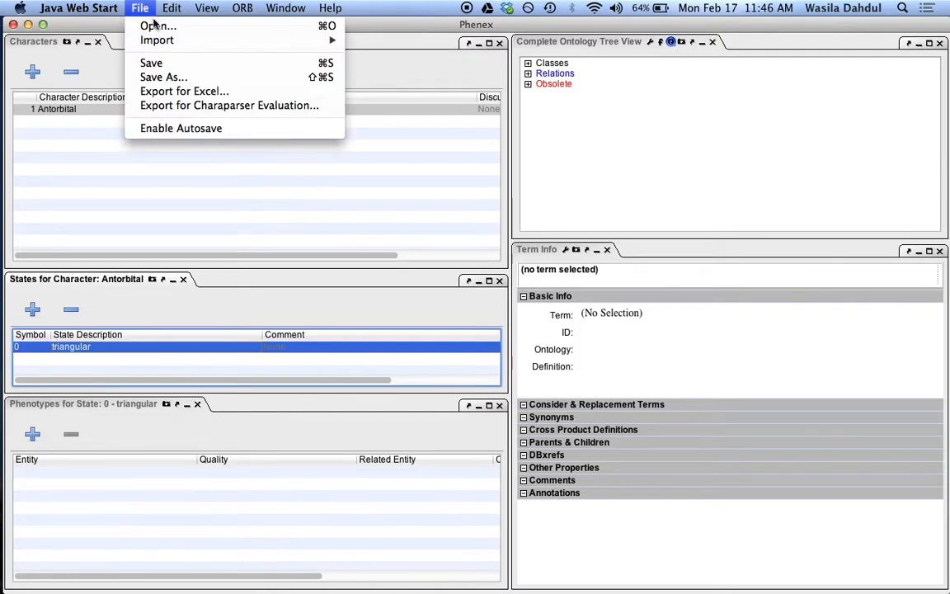
pyautogui.click(161, 76)
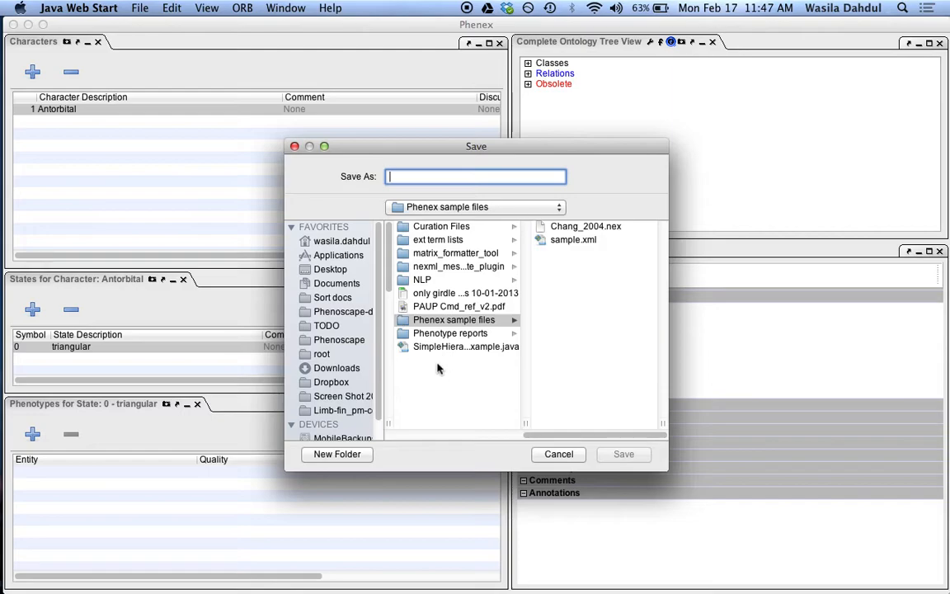
pyautogui.click(458, 319)
pyautogui.click(432, 179)
pyautogui.write('sample')
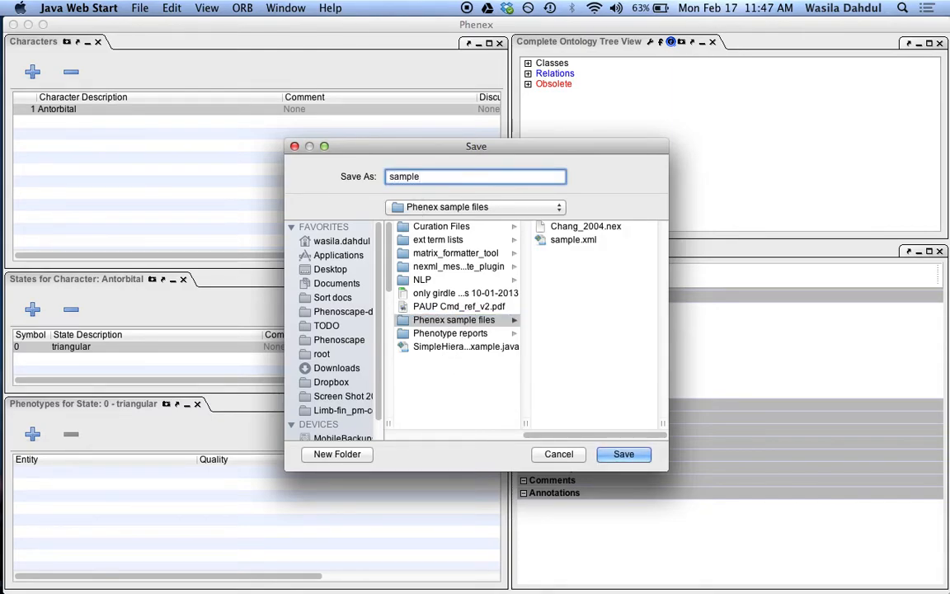
pyautogui.write('2.xml')
pyautogui.click(624, 452)
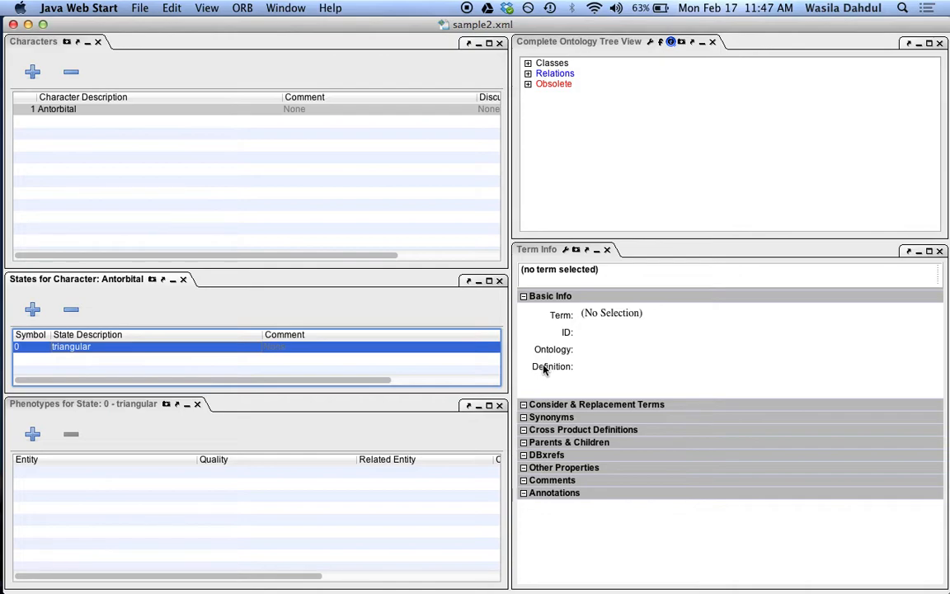
# Switch to Firefox and find the NeXML Mesquite plugin download entry under "Creating, opening, and saving data files" on the Phenex wiki page.
pyautogui.press('super+Tab')
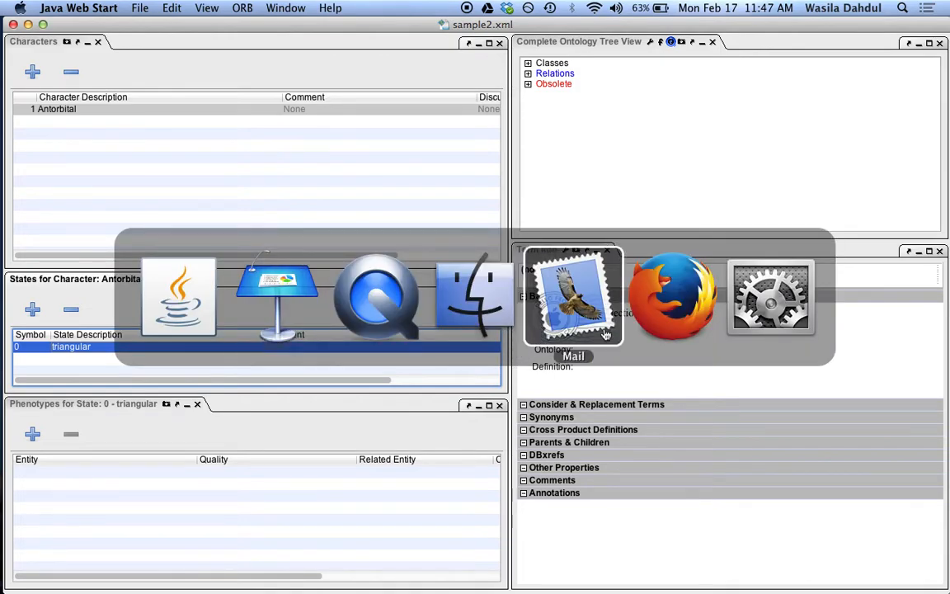
pyautogui.click(672, 297)
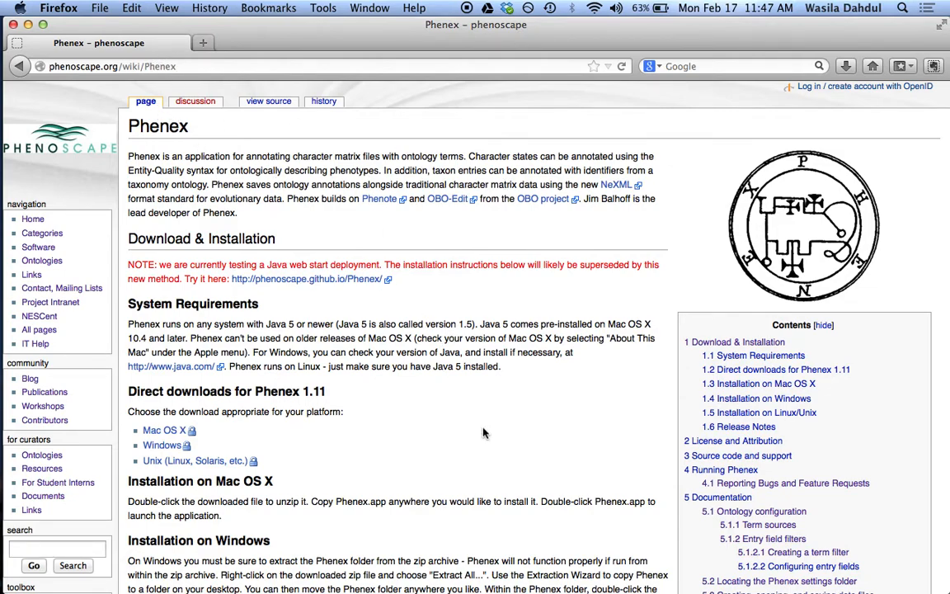
pyautogui.scroll(-5, 434, 383)
pyautogui.scroll(-20, 483, 431)
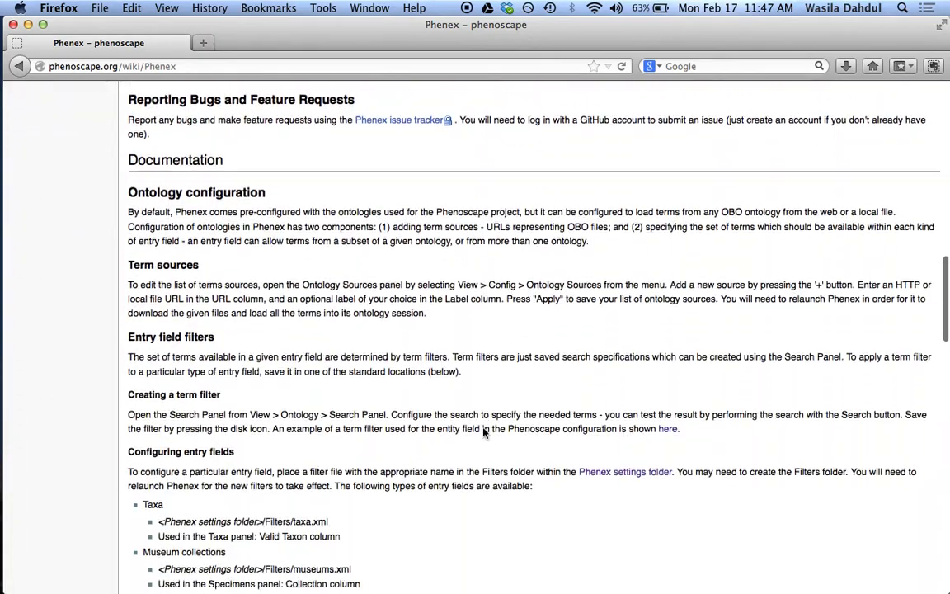
pyautogui.scroll(-2, 483, 432)
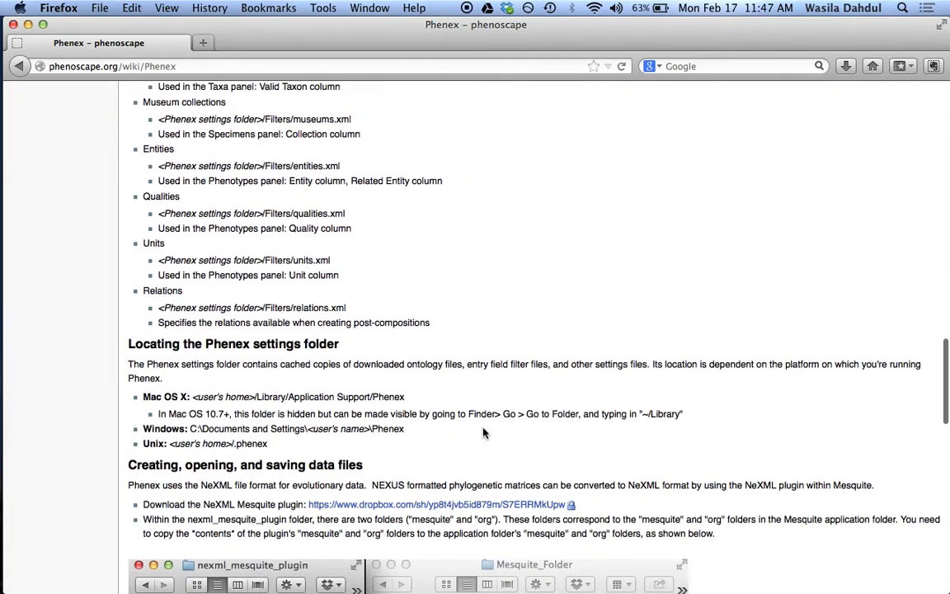
pyautogui.moveTo(150, 466); pyautogui.dragTo(263, 467)
pyautogui.click(270, 469)
pyautogui.moveTo(144, 504); pyautogui.dragTo(577, 507)
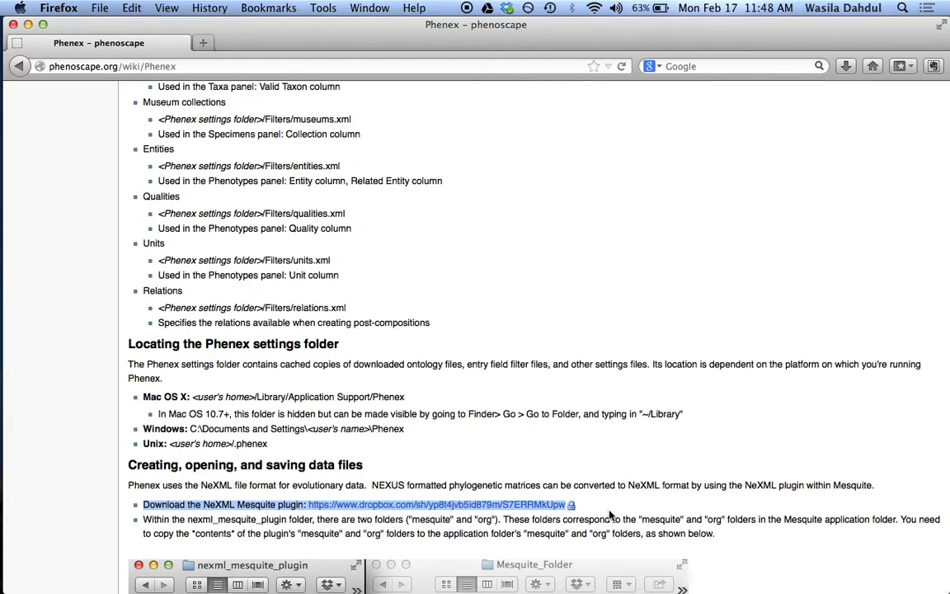
# Switch to Finder and examine the contents of the nexml_mesquite_plugin folder, including its mesquite subfolder.
pyautogui.press('super+Tab')
pyautogui.press('super+Tab')
pyautogui.press('super+Tab')
pyautogui.press('super+Tab')
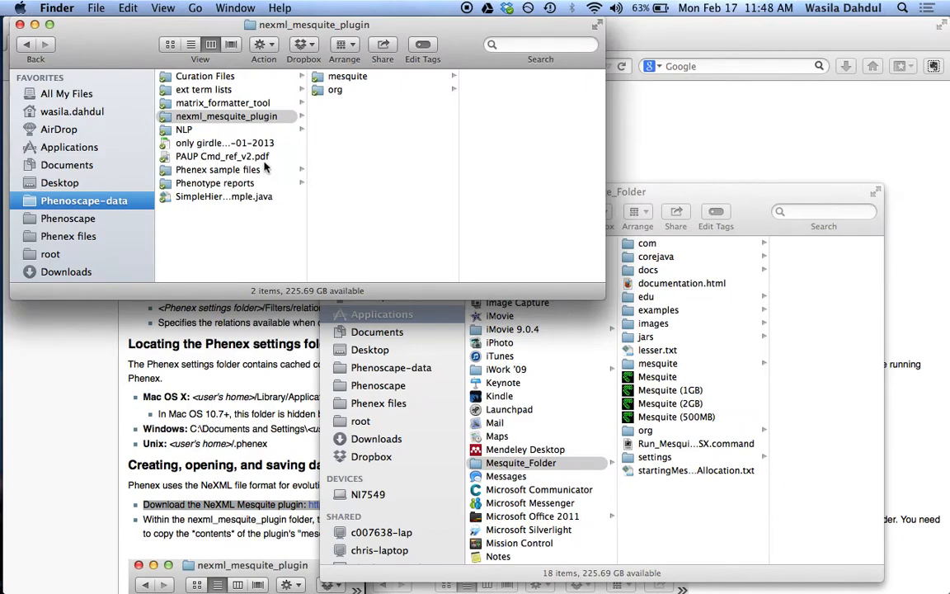
pyautogui.click(255, 124)
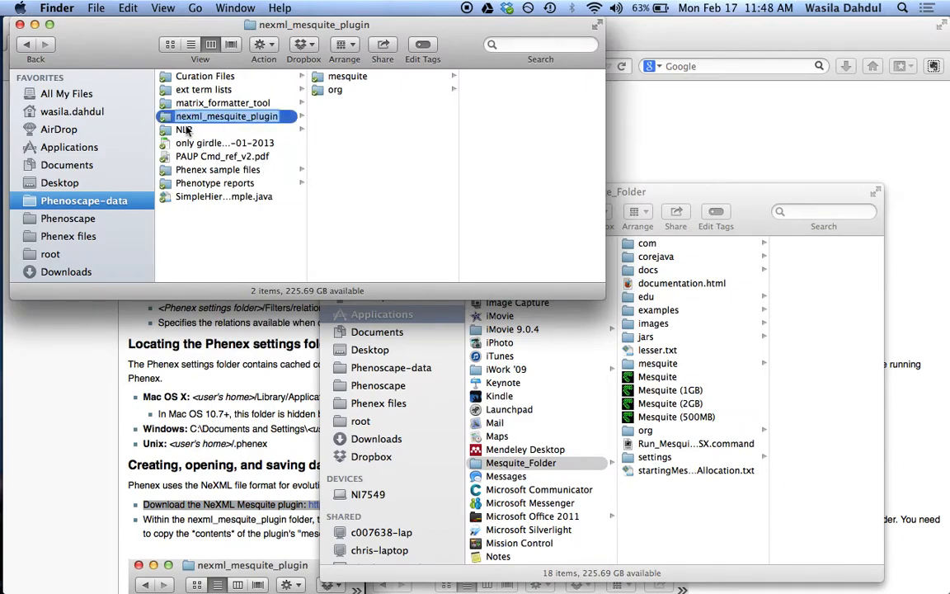
pyautogui.click(288, 120)
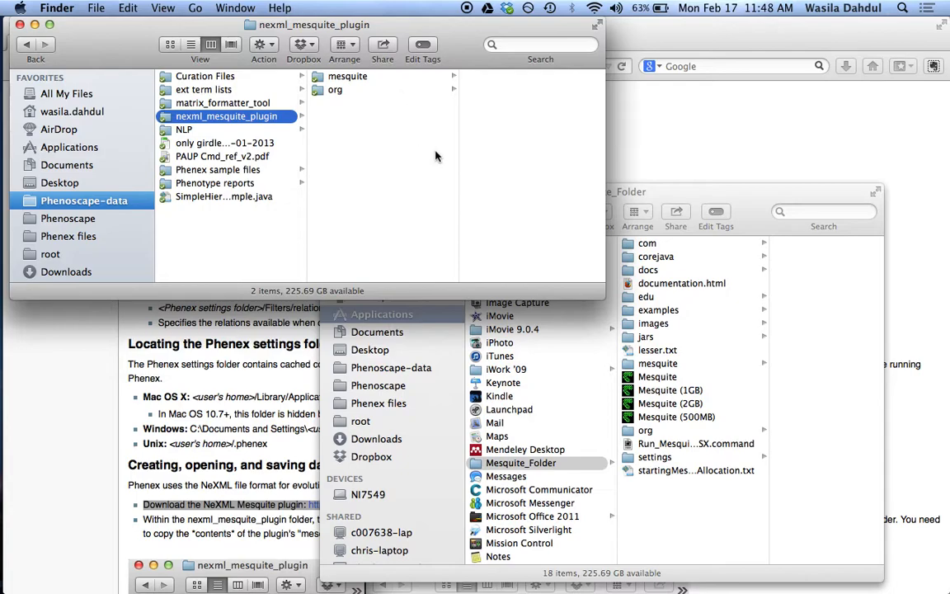
pyautogui.click(401, 77)
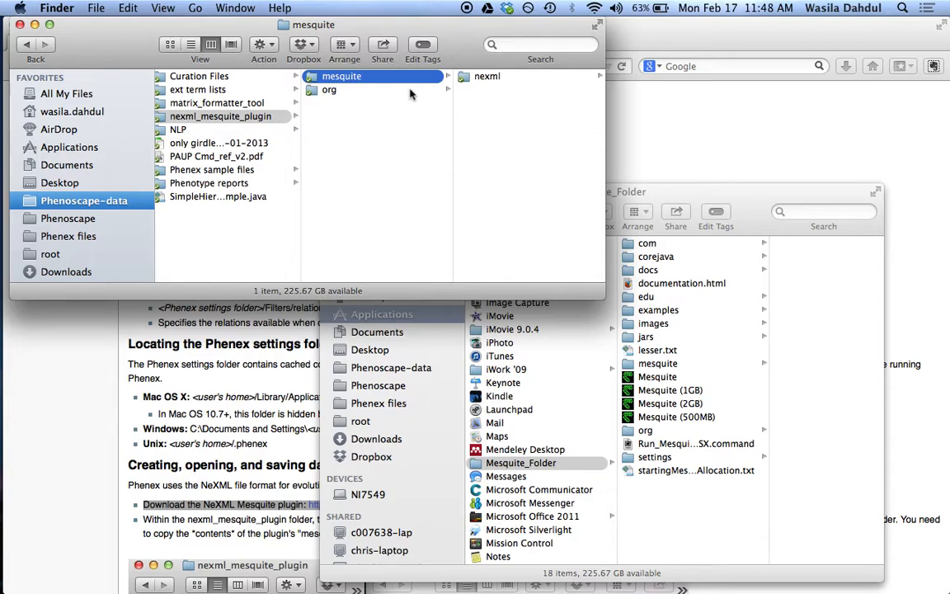
pyautogui.click(275, 119)
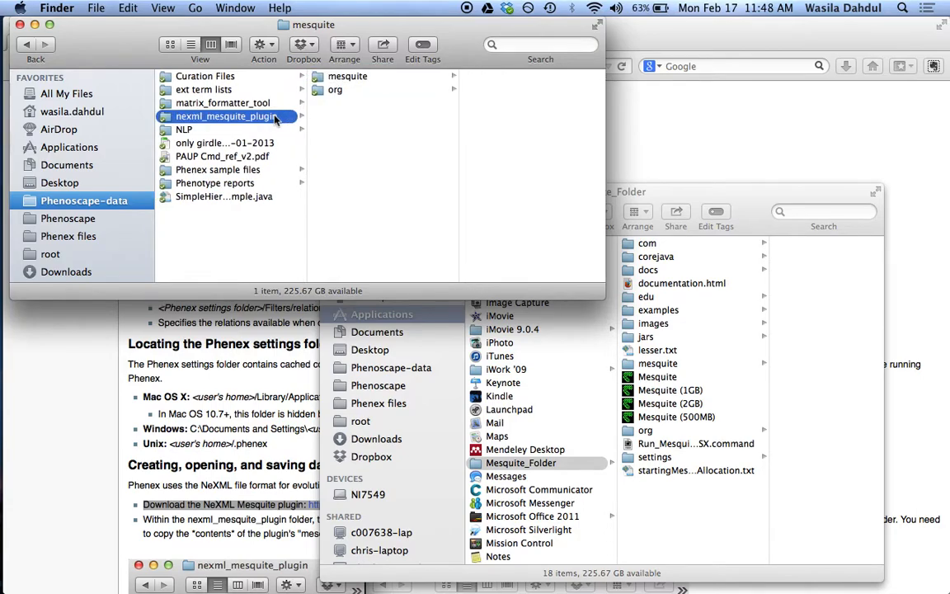
pyautogui.click(289, 121)
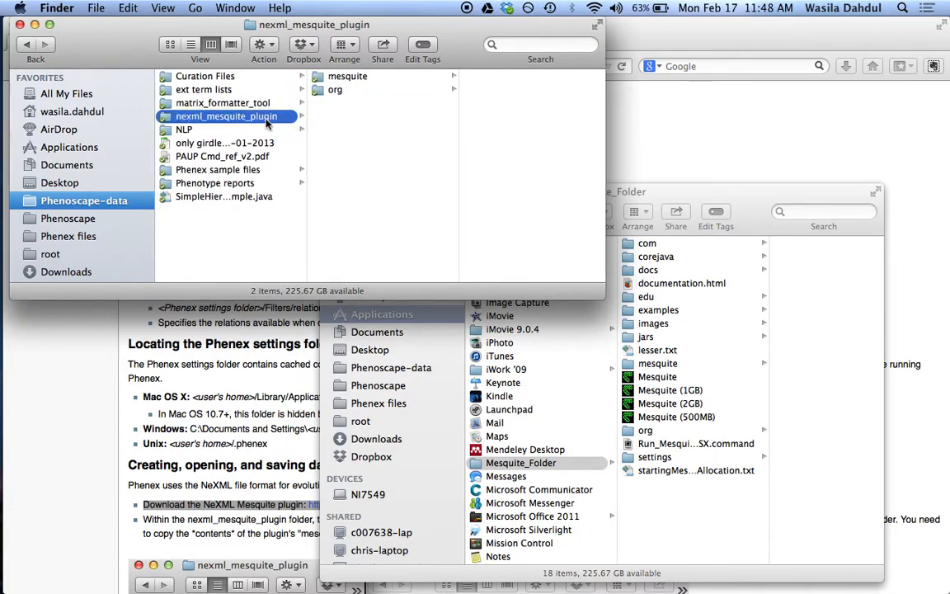
# Examine the mesquite and org subfolders inside the application's Mesquite_Folder.
pyautogui.click(759, 208)
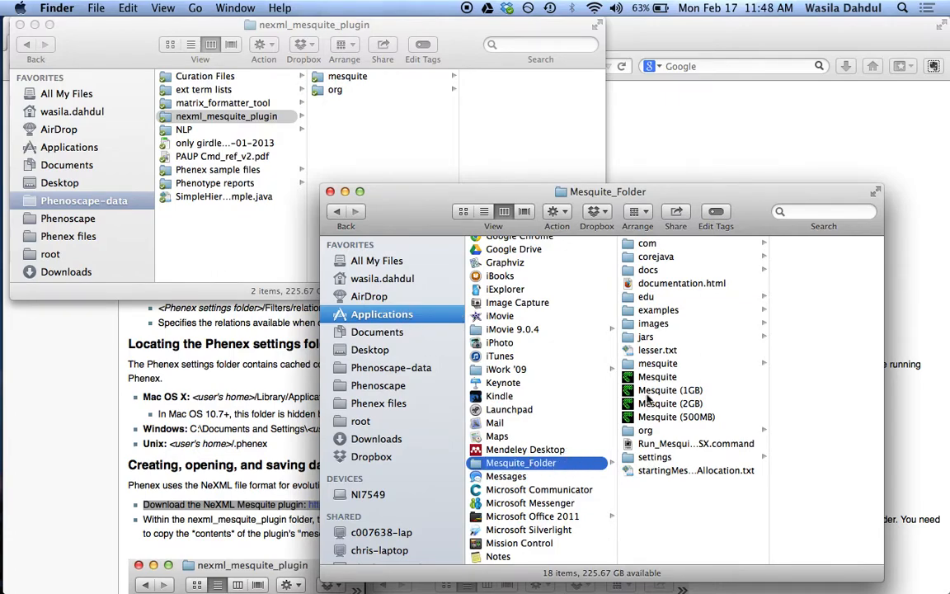
pyautogui.click(658, 377)
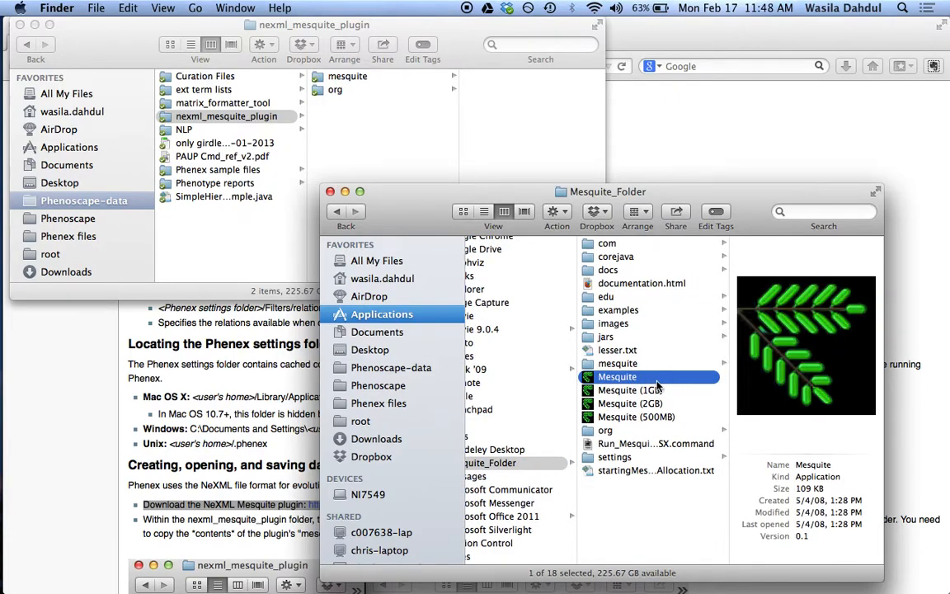
pyautogui.click(644, 366)
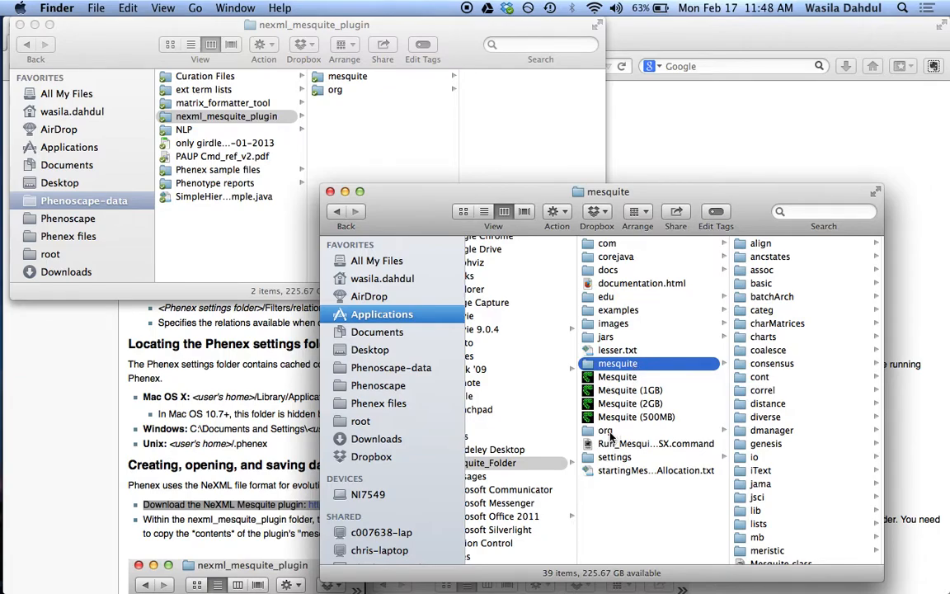
pyautogui.click(610, 432)
pyautogui.click(618, 364)
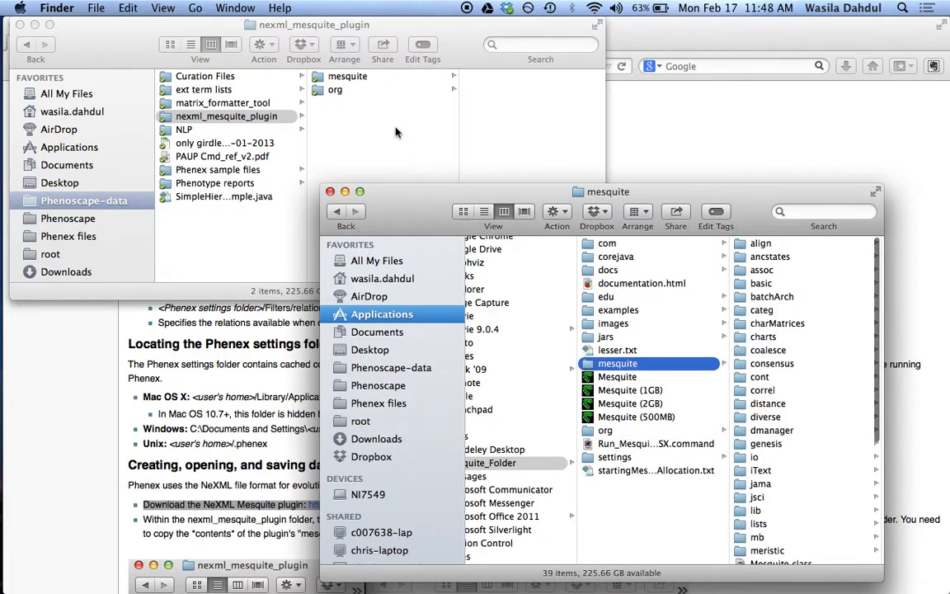
# Try to copy the nexml folder from the plugin's mesquite folder into Mesquite_Folder's mesquite folder, declining to replace the existing item.
pyautogui.click(282, 110)
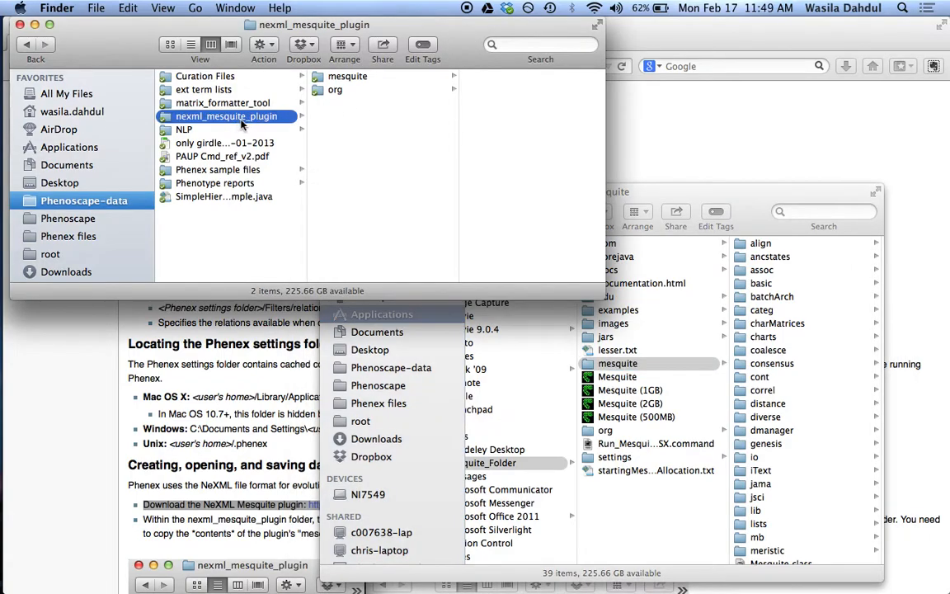
pyautogui.click(336, 79)
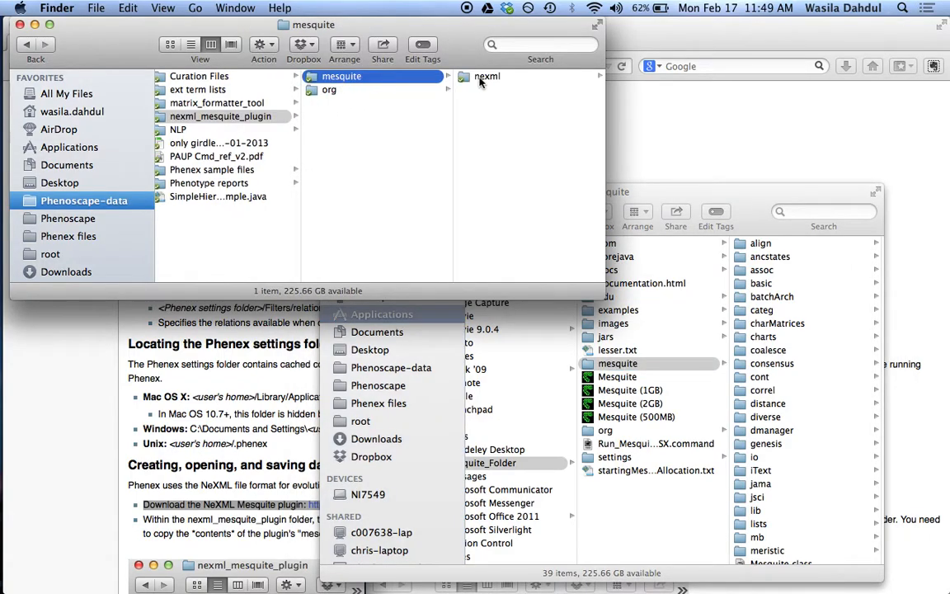
pyautogui.click(482, 78)
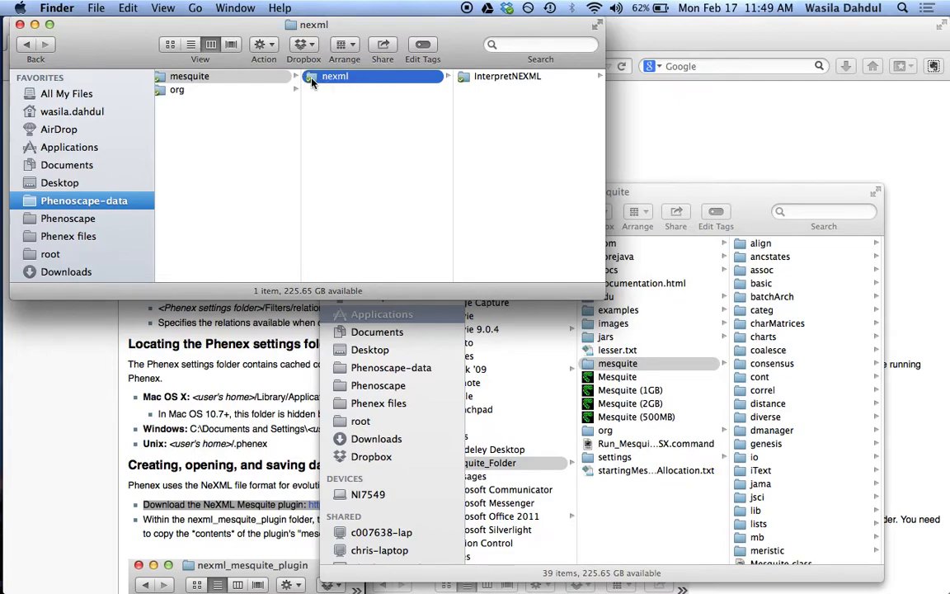
pyautogui.moveTo(311, 78); pyautogui.dragTo(628, 368)
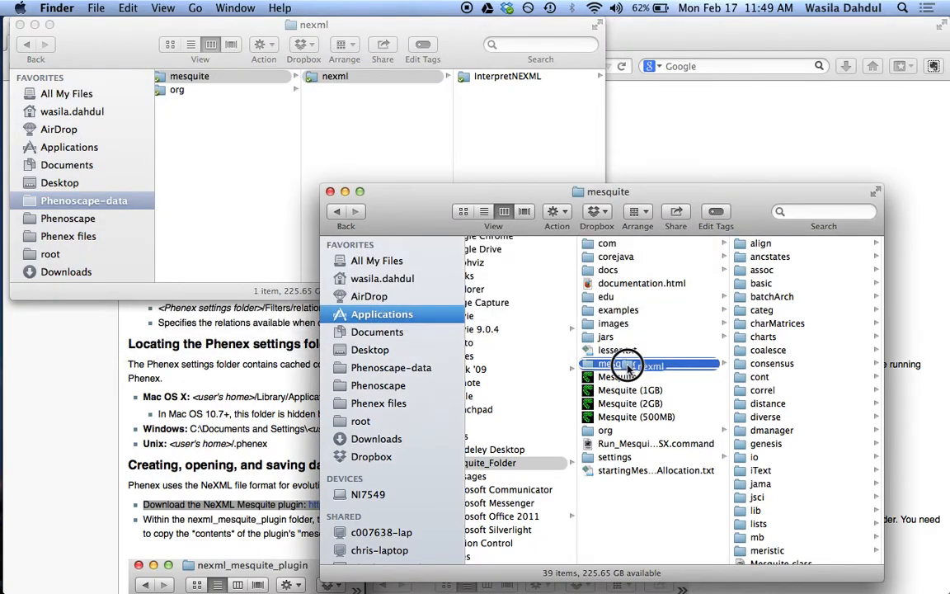
pyautogui.moveTo(629, 368); pyautogui.dragTo(628, 368)
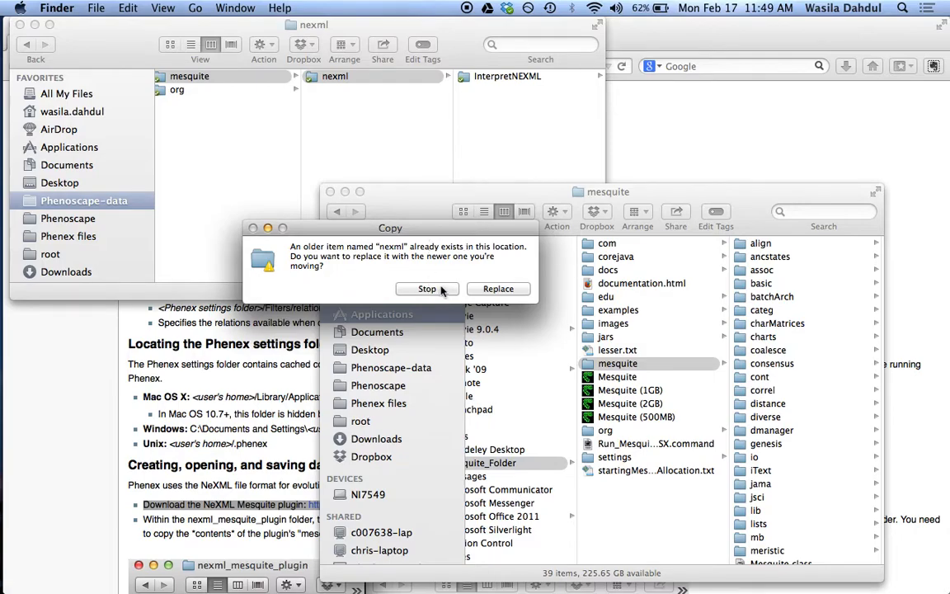
pyautogui.click(427, 289)
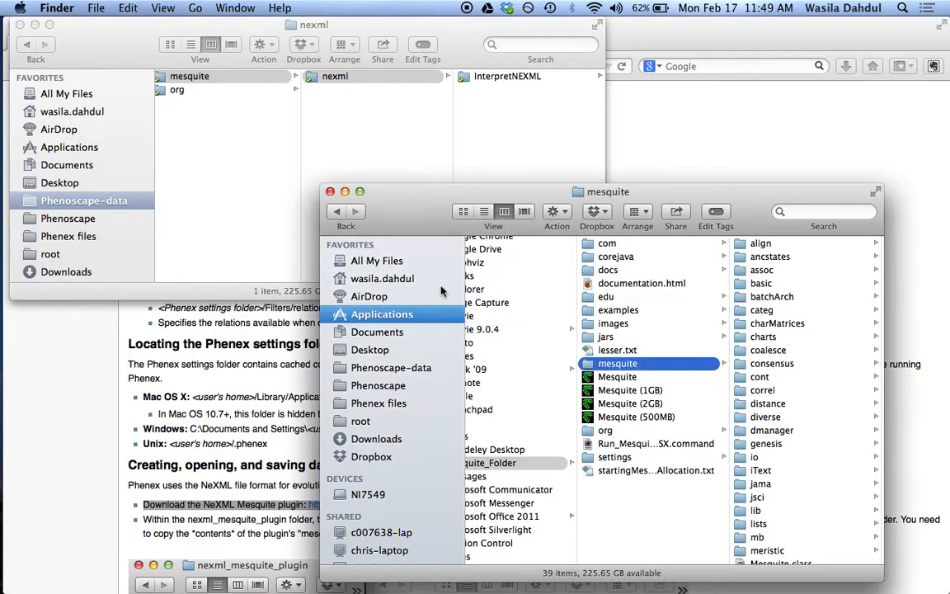
# Try to copy the nexml folder from the plugin's org folder into Mesquite_Folder's org folder, declining to replace the existing item.
pyautogui.click(452, 36)
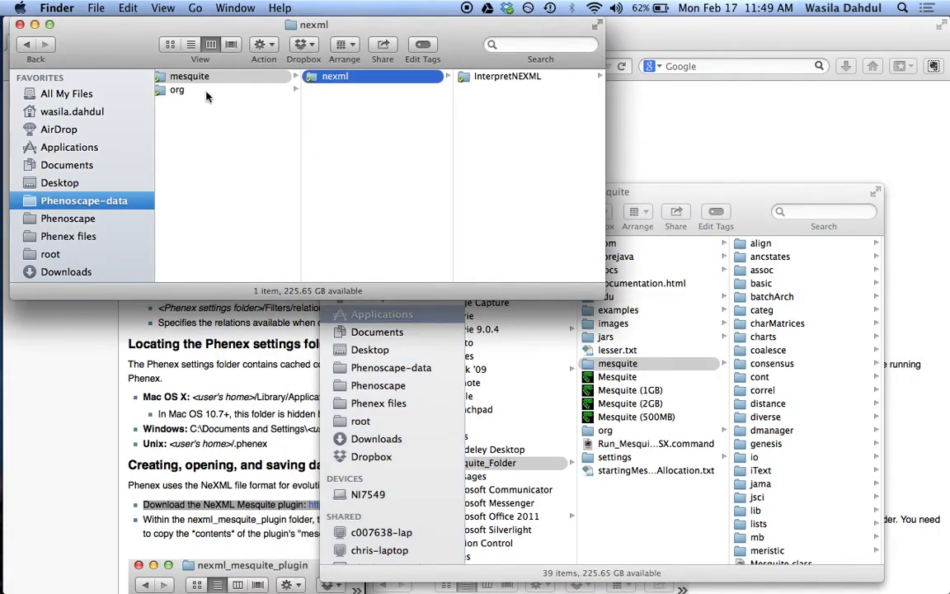
pyautogui.click(183, 89)
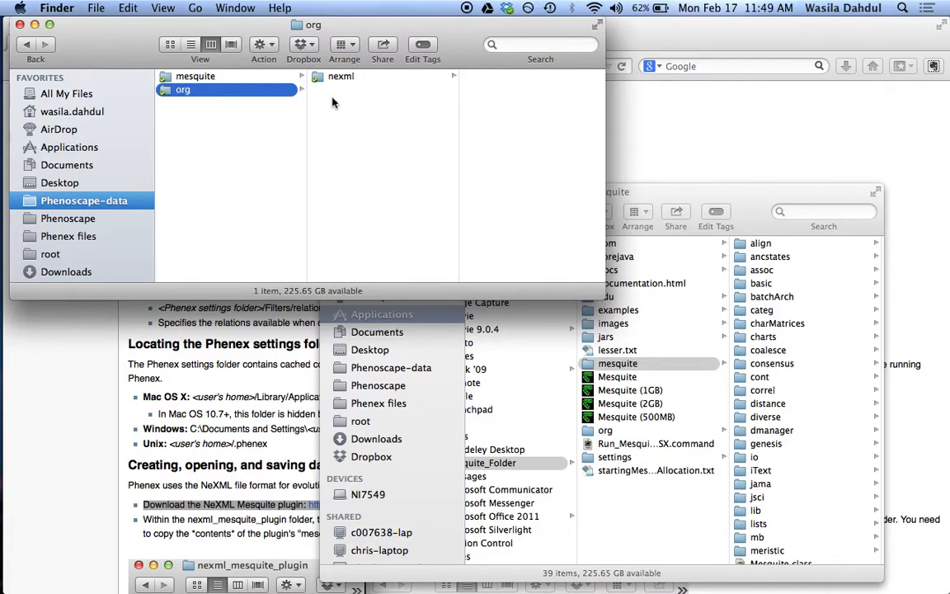
pyautogui.click(316, 78)
pyautogui.moveTo(316, 79); pyautogui.dragTo(612, 434)
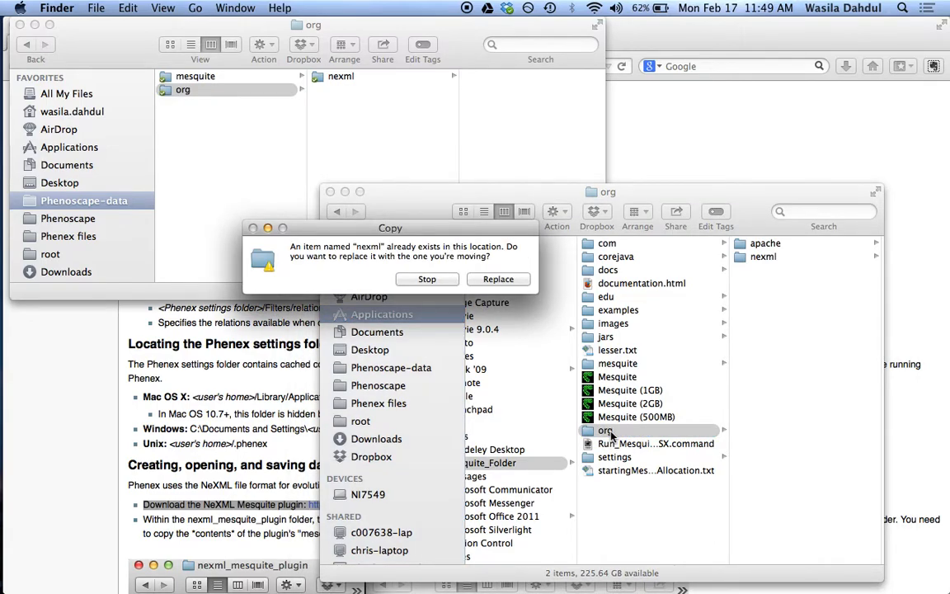
pyautogui.click(426, 279)
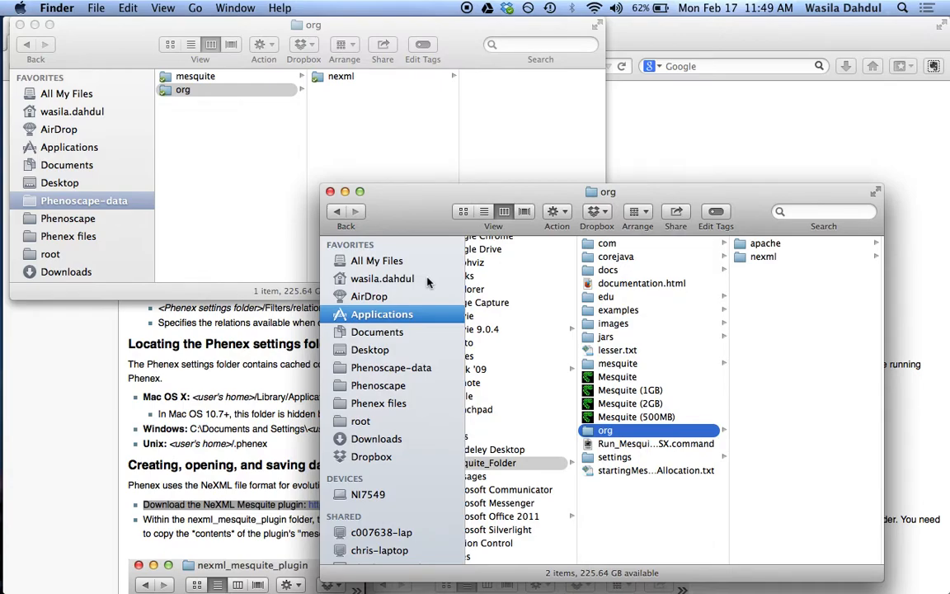
pyautogui.click(208, 94)
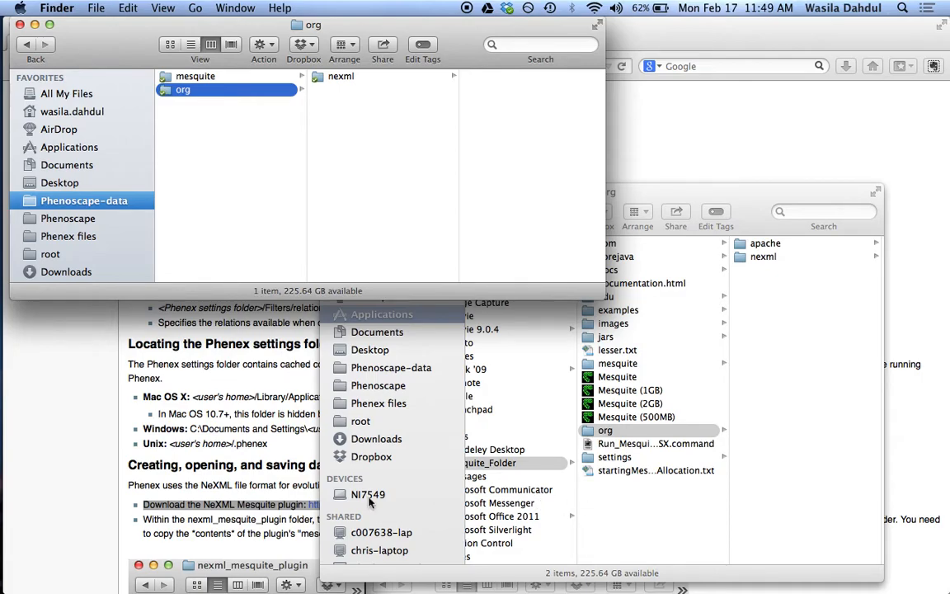
pyautogui.press('super+Tab')
pyautogui.press('super+Tab')
pyautogui.press('super+Tab')
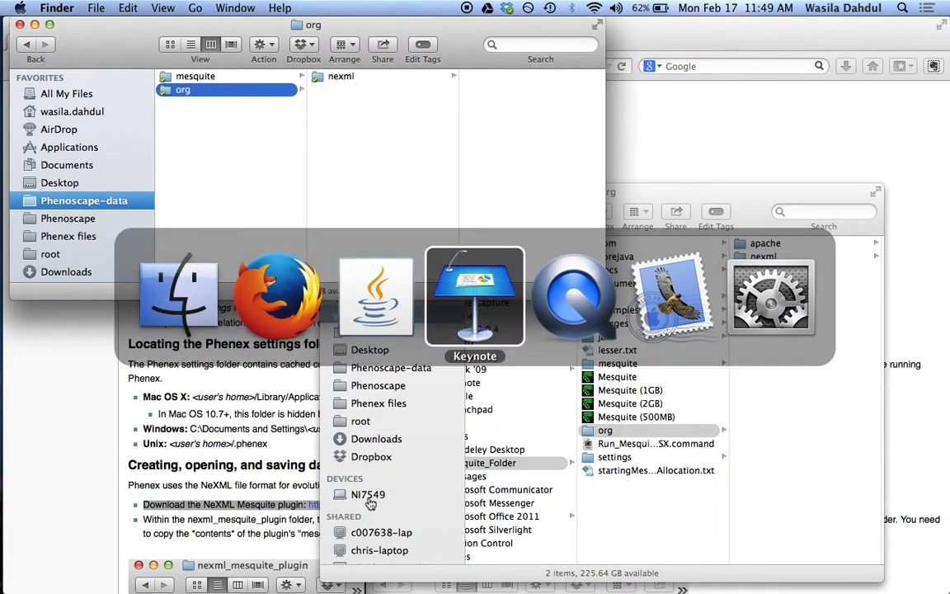
pyautogui.press('Escape')
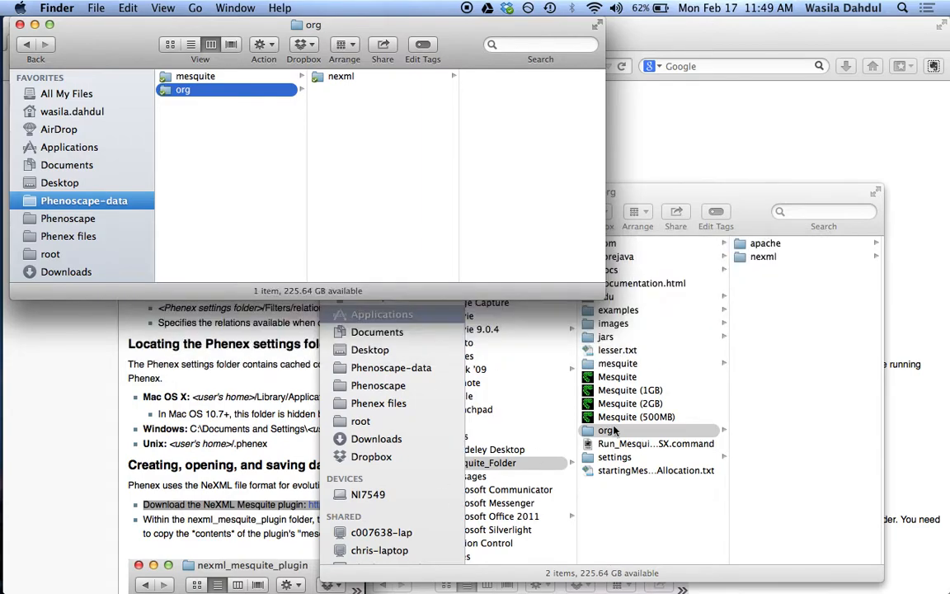
# Launch Mesquite from Mesquite_Folder and open Chang_2004.nex from the Phenex sample files folder.
pyautogui.doubleClick(620, 378)
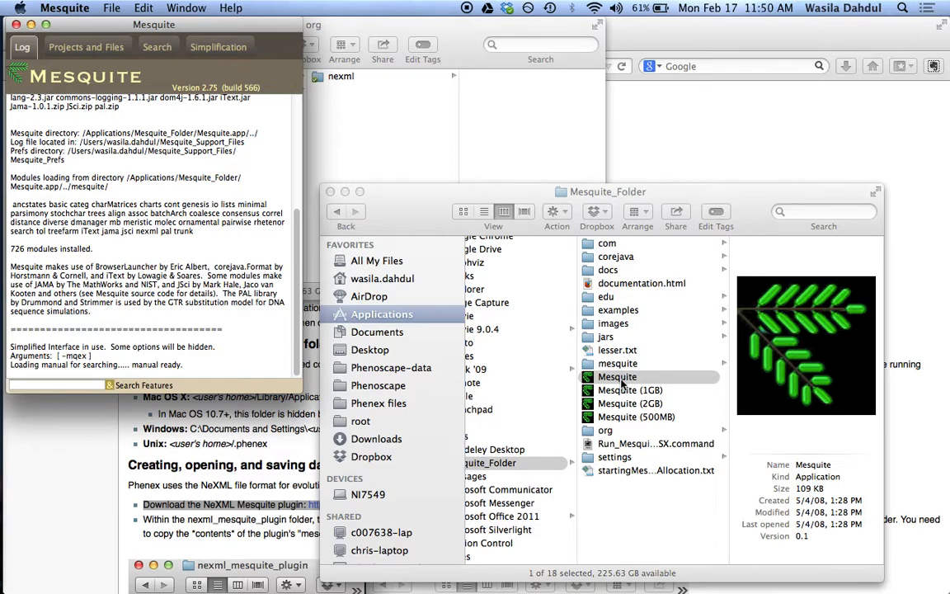
pyautogui.click(116, 7)
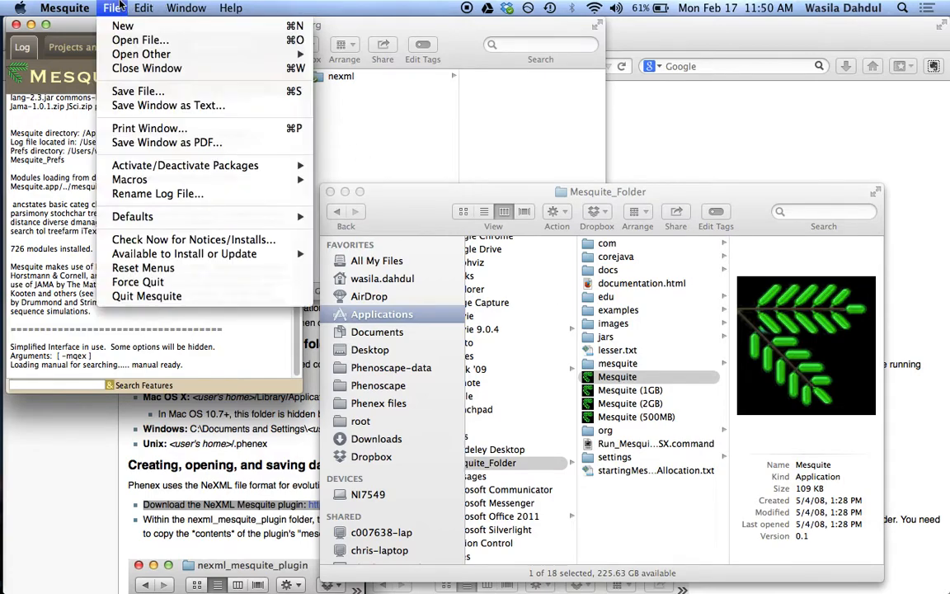
pyautogui.click(132, 40)
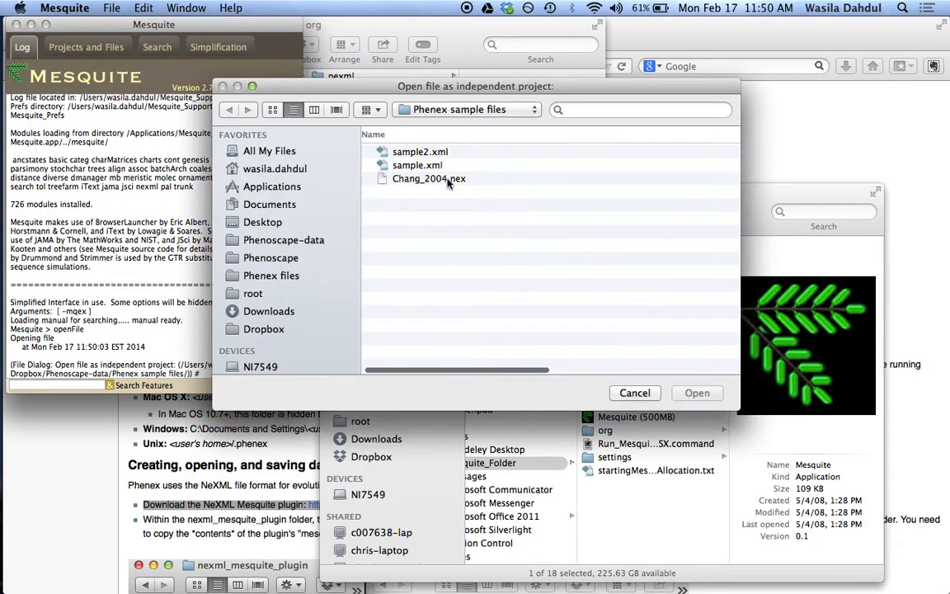
pyautogui.click(456, 180)
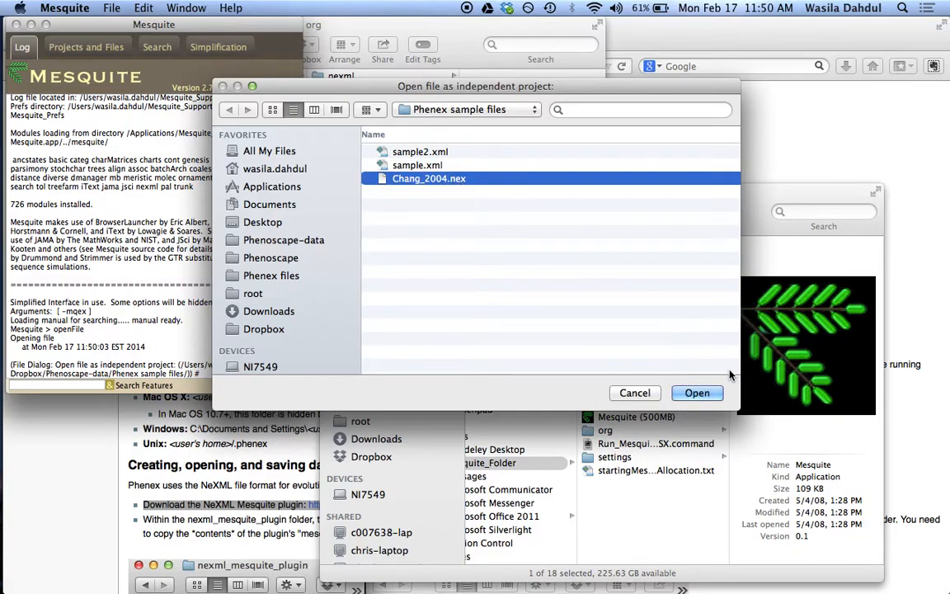
pyautogui.click(697, 393)
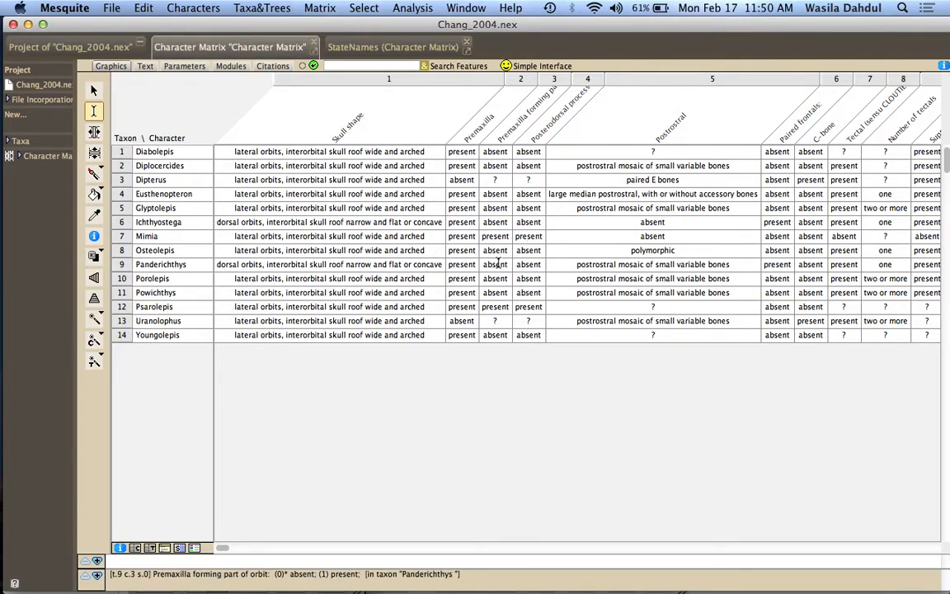
# Export the project in NeXML (taxa, matrices, trees and annotations) format as Chang_2004.xml in the Phenex sample files folder.
pyautogui.click(114, 10)
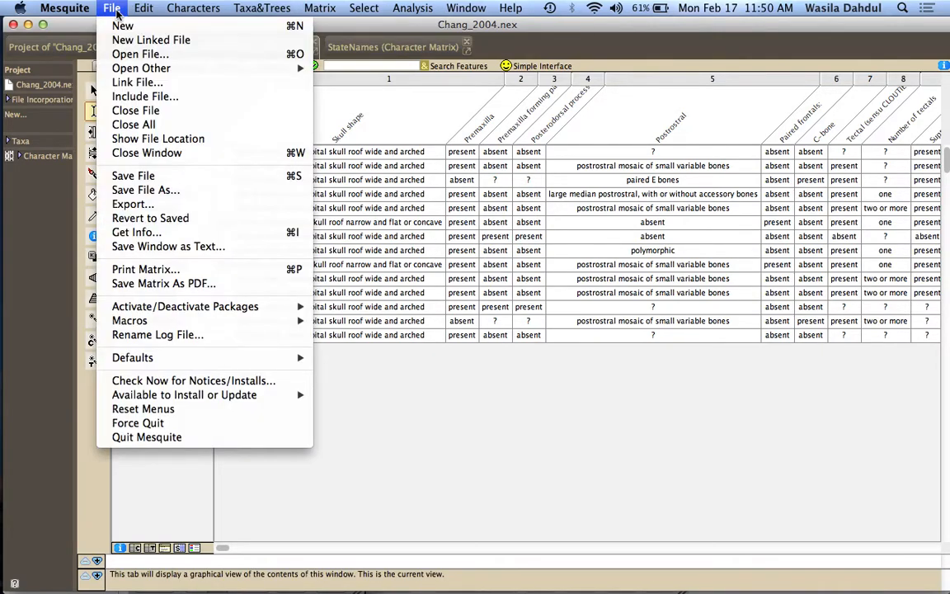
pyautogui.click(133, 204)
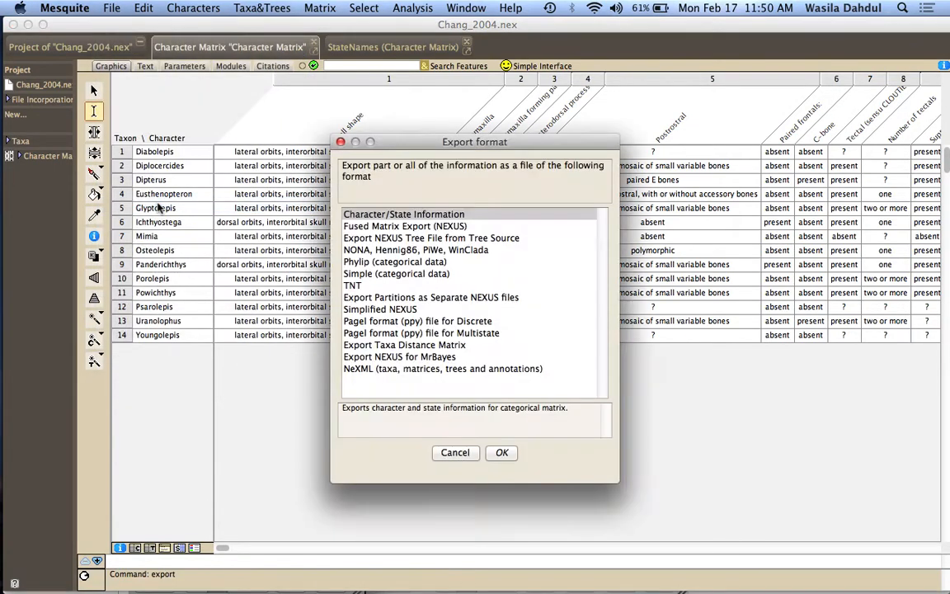
pyautogui.click(456, 371)
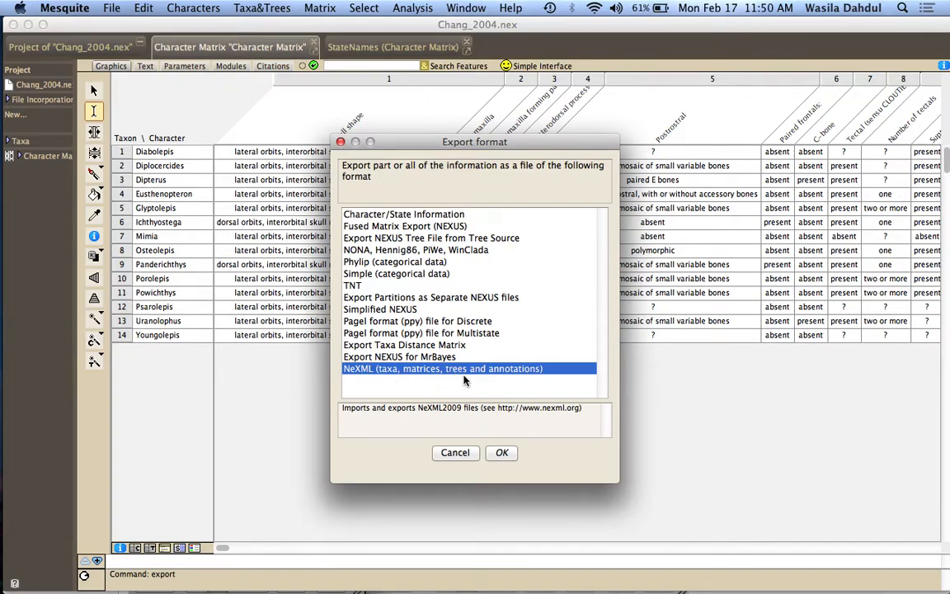
pyautogui.click(501, 452)
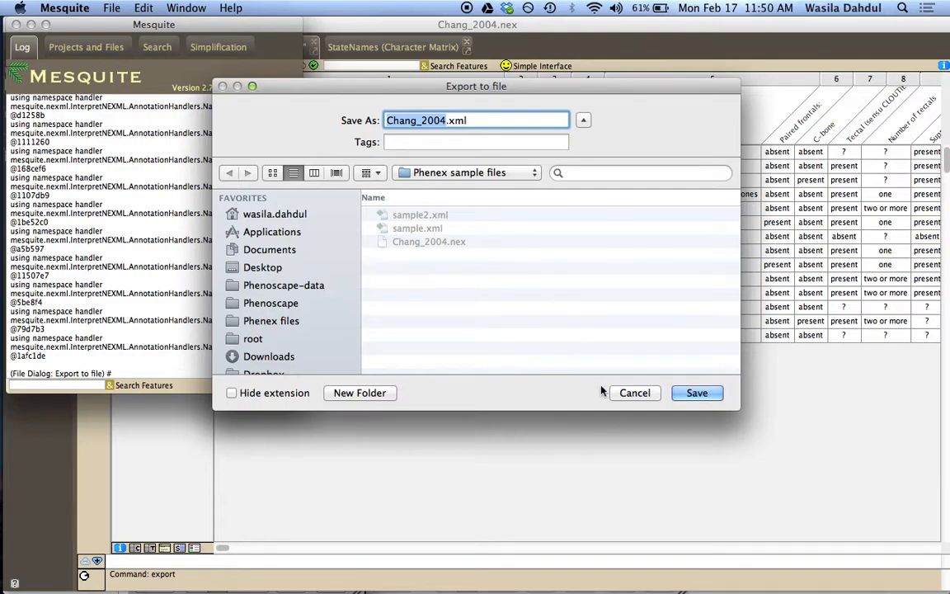
pyautogui.click(695, 398)
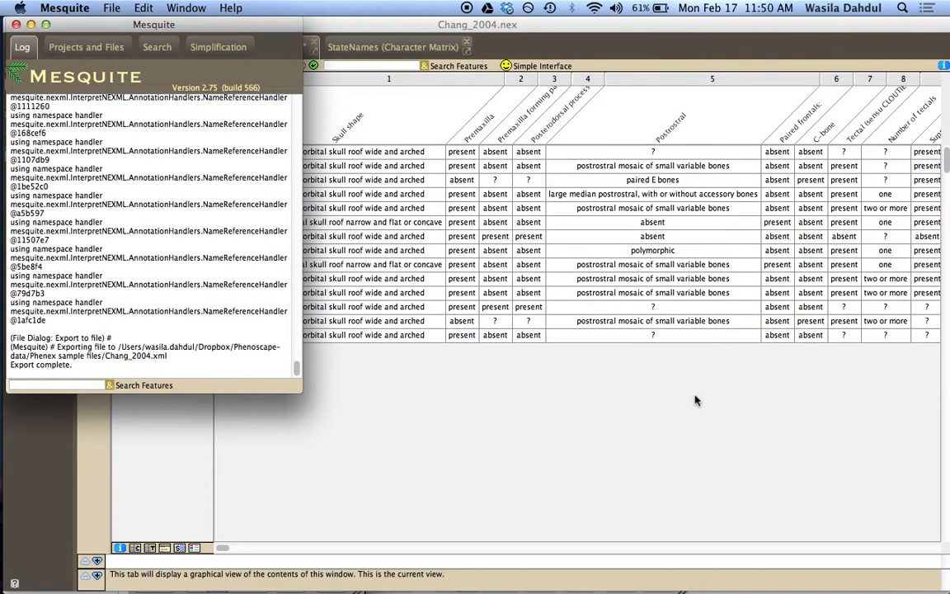
# Switch to Phenex and open the exported Chang_2004.xml from the Phenex sample files folder.
pyautogui.press('super+Tab')
pyautogui.press('super+Tab')
pyautogui.press('super+Tab')
pyautogui.press('super+o')
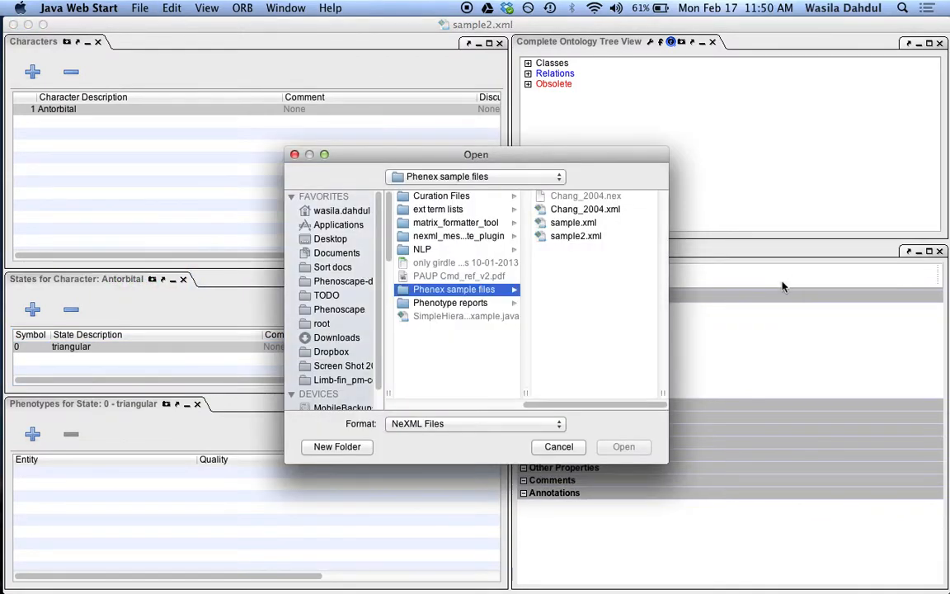
pyautogui.click(625, 210)
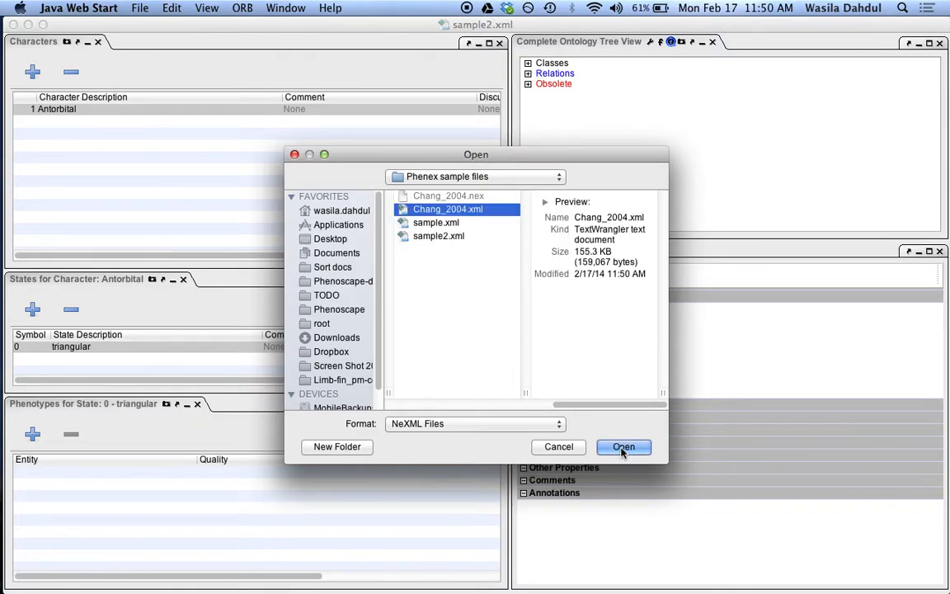
pyautogui.click(622, 447)
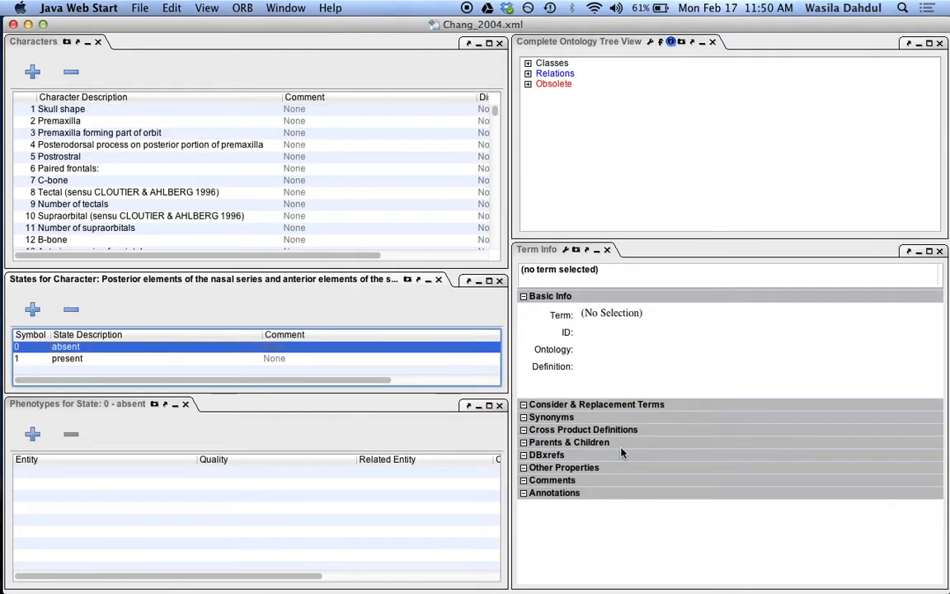
# Examine the states of the Skull shape character and the imported taxa in the Taxon perspective.
pyautogui.click(66, 112)
pyautogui.click(99, 346)
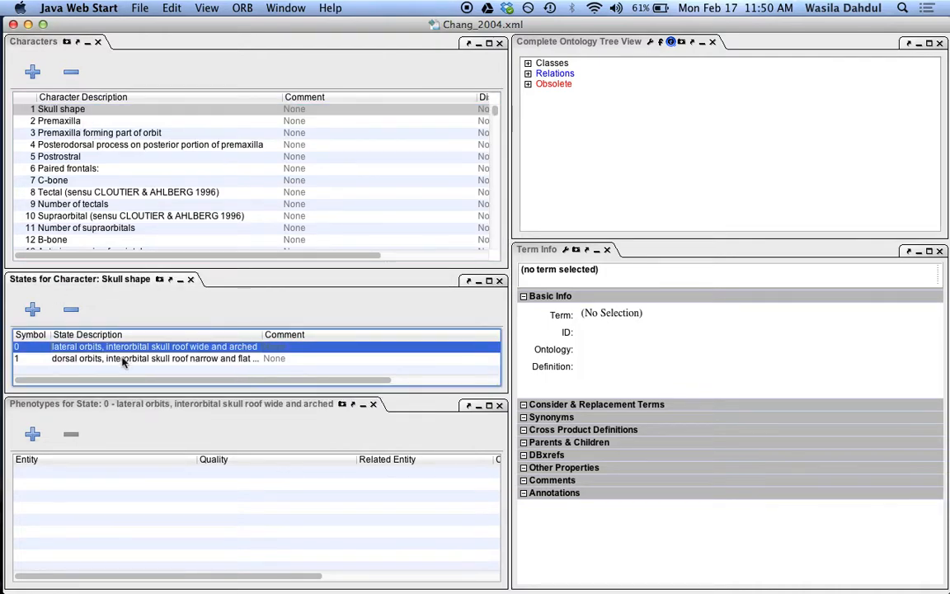
pyautogui.click(292, 7)
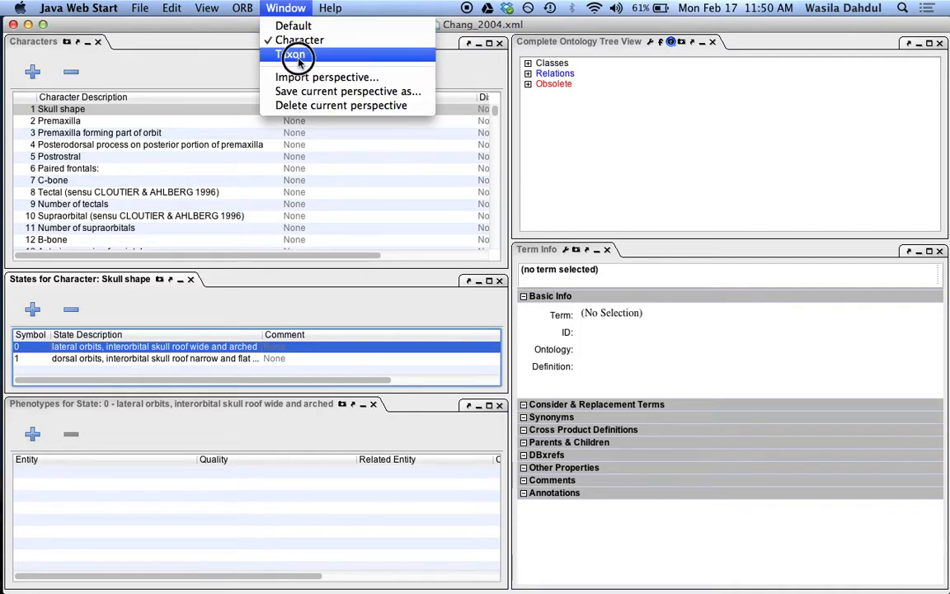
pyautogui.click(289, 57)
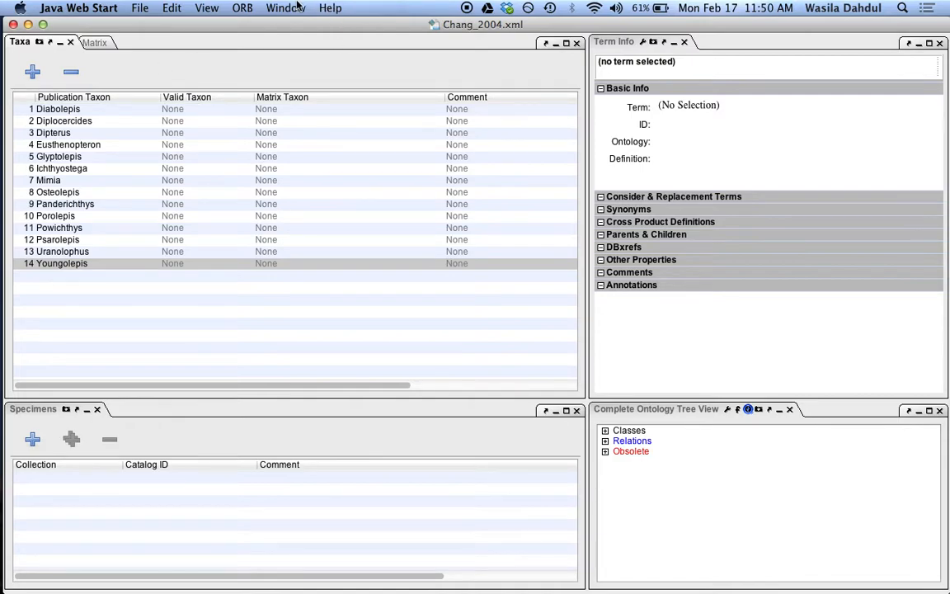
pyautogui.click(289, 7)
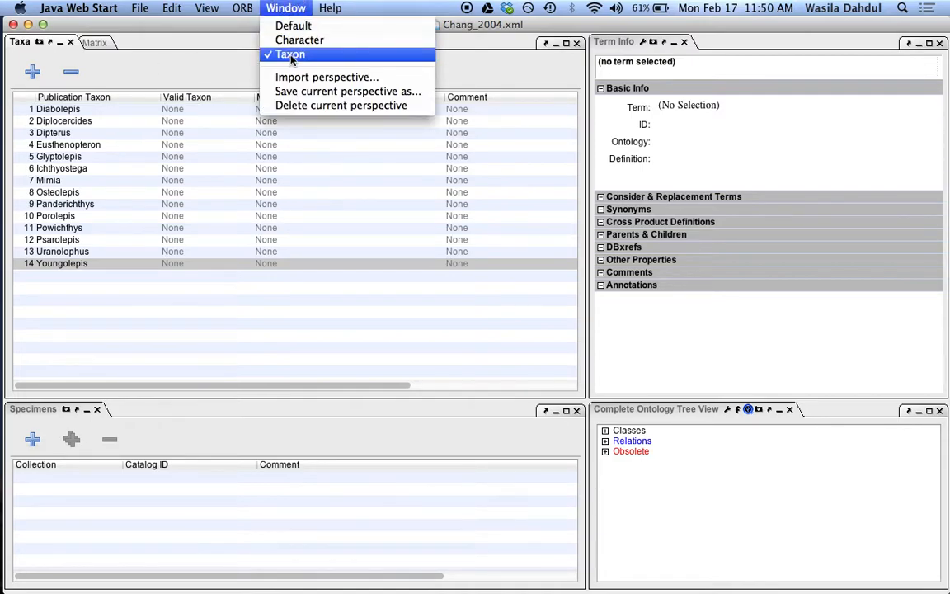
pyautogui.click(201, 55)
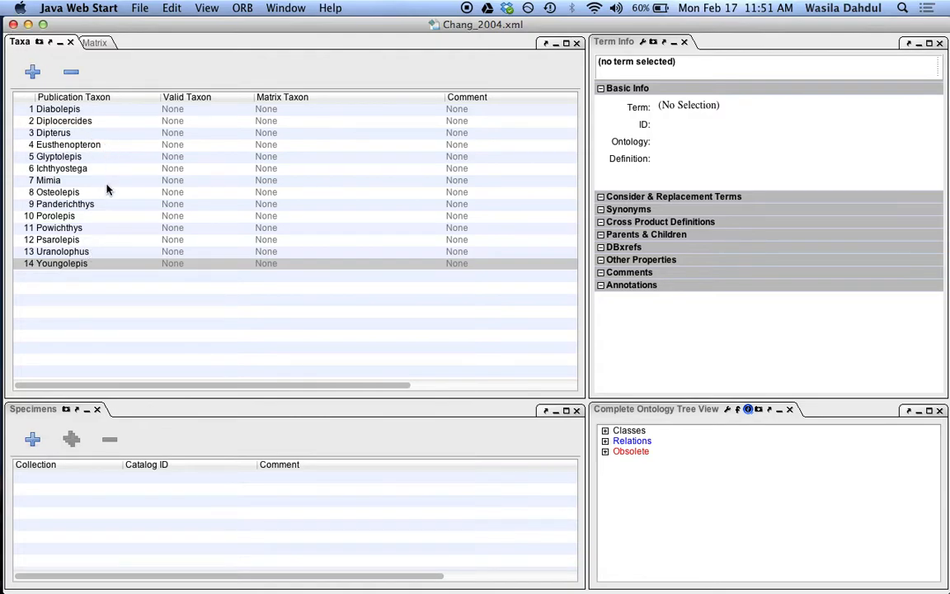
# Show the character matrix and set its taxon labels to Display Matrix Name.
pyautogui.click(94, 42)
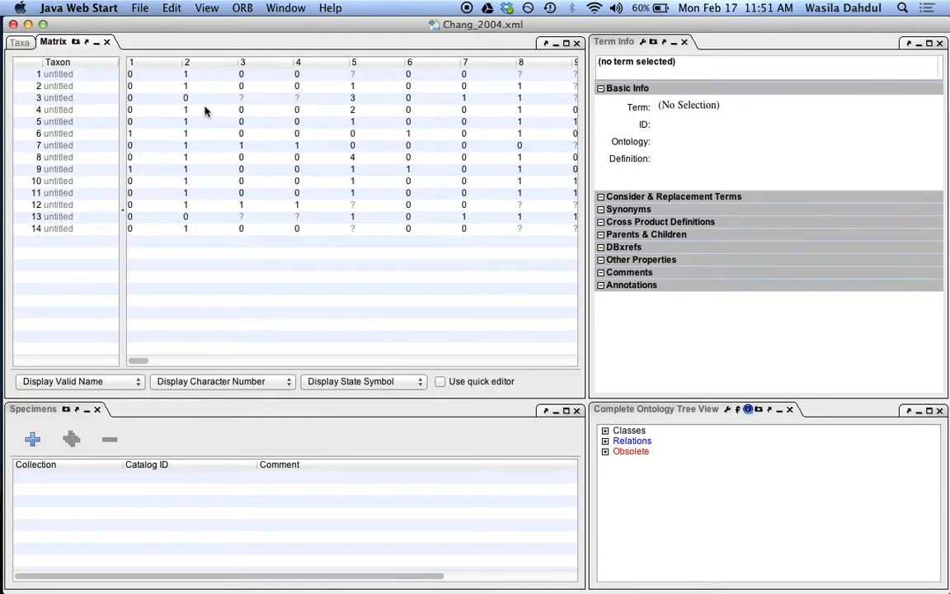
pyautogui.click(89, 380)
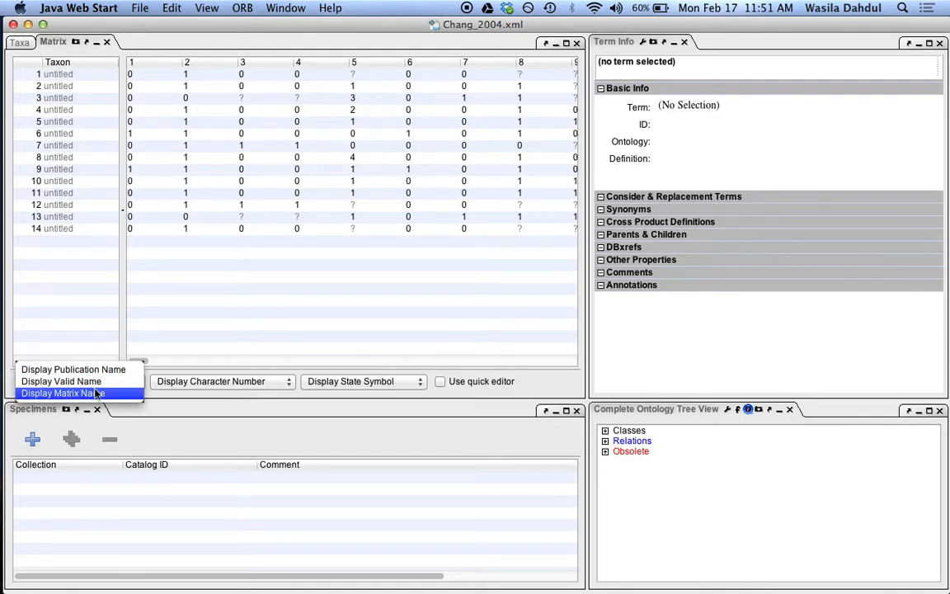
pyautogui.click(98, 392)
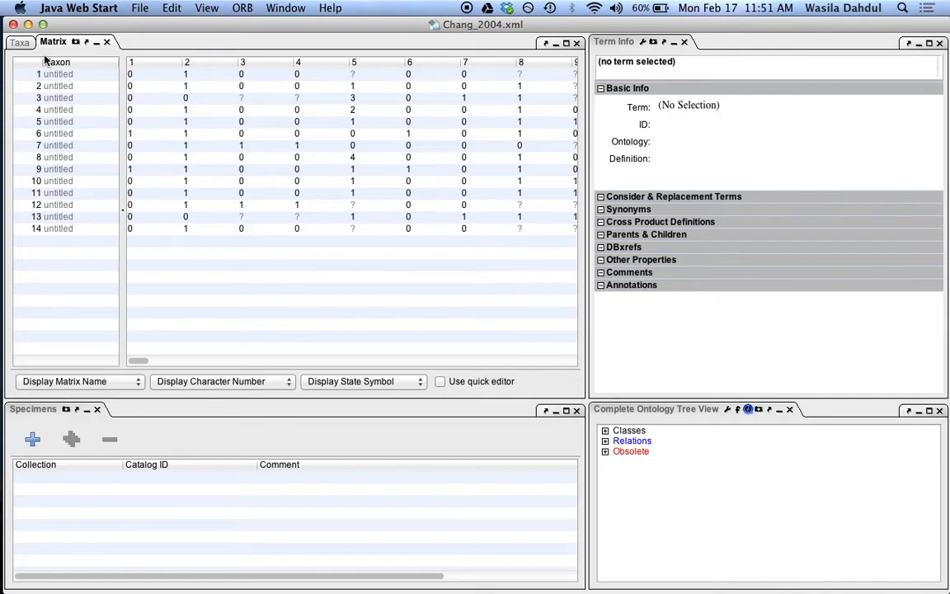
# Return to the taxa list and switch to the Character perspective.
pyautogui.click(19, 42)
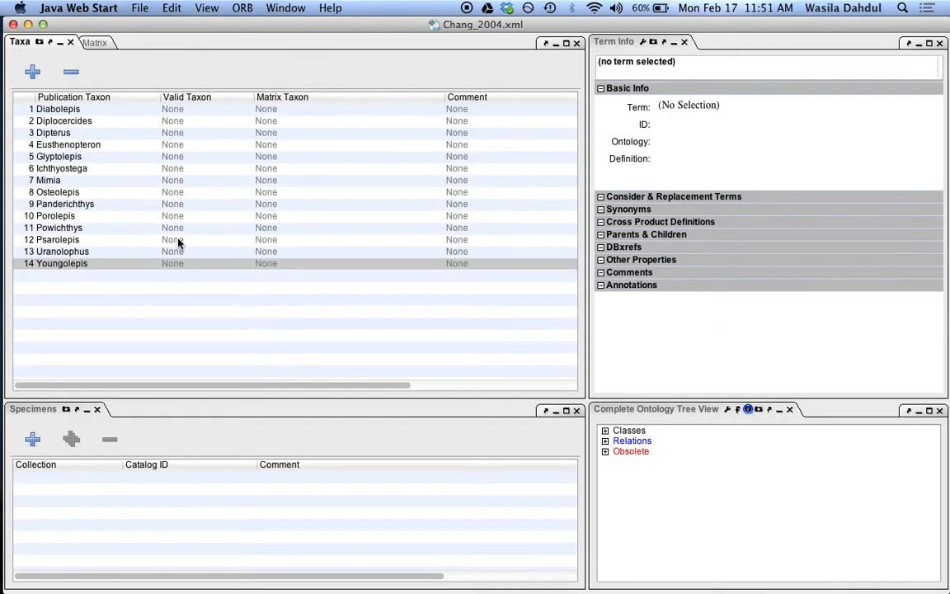
pyautogui.click(272, 7)
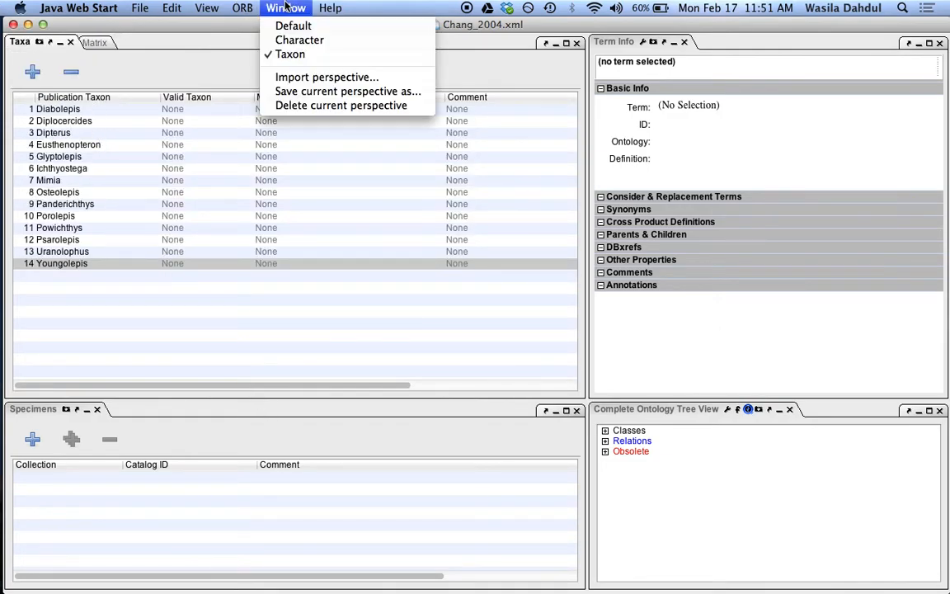
pyautogui.click(307, 40)
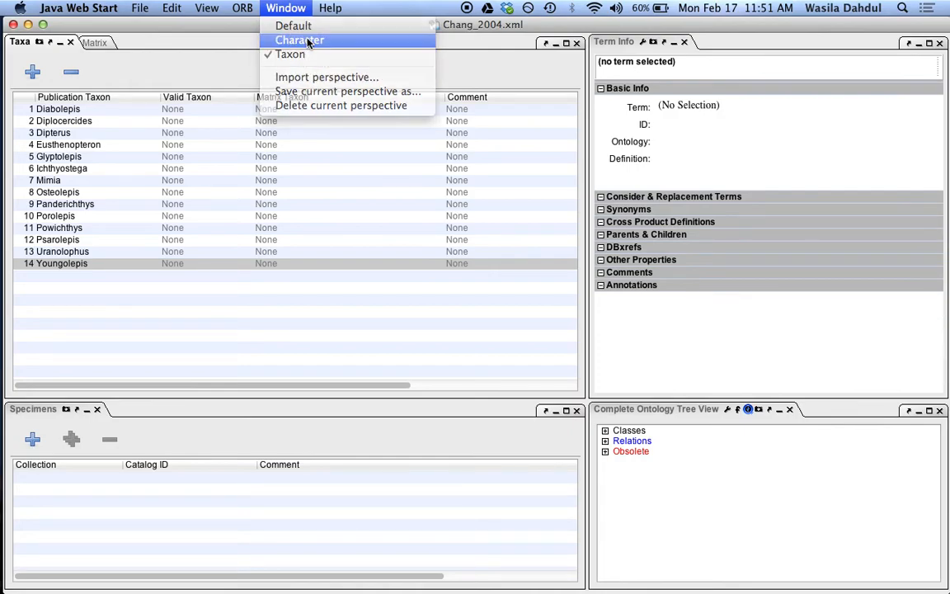